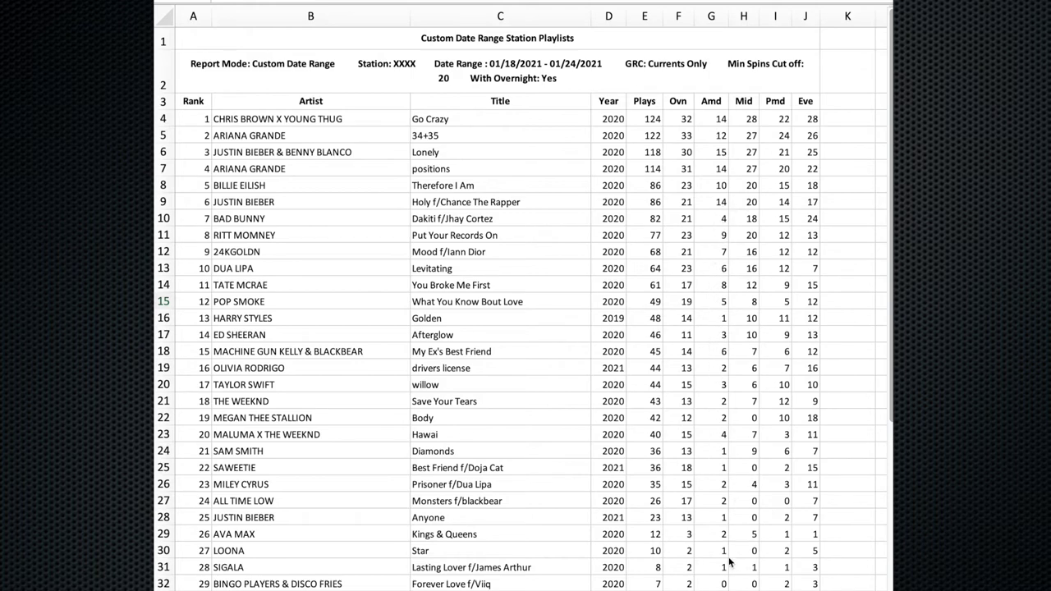
- Examine the custom date range station playlist report, comparing song plays and daypart columns through the last ranked title
{"action": "scroll", "coordinate": [729, 560], "scroll_direction": "down", "scroll_amount": 1}
{"action": "scroll", "coordinate": [729, 560], "scroll_direction": "down", "scroll_amount": 5}
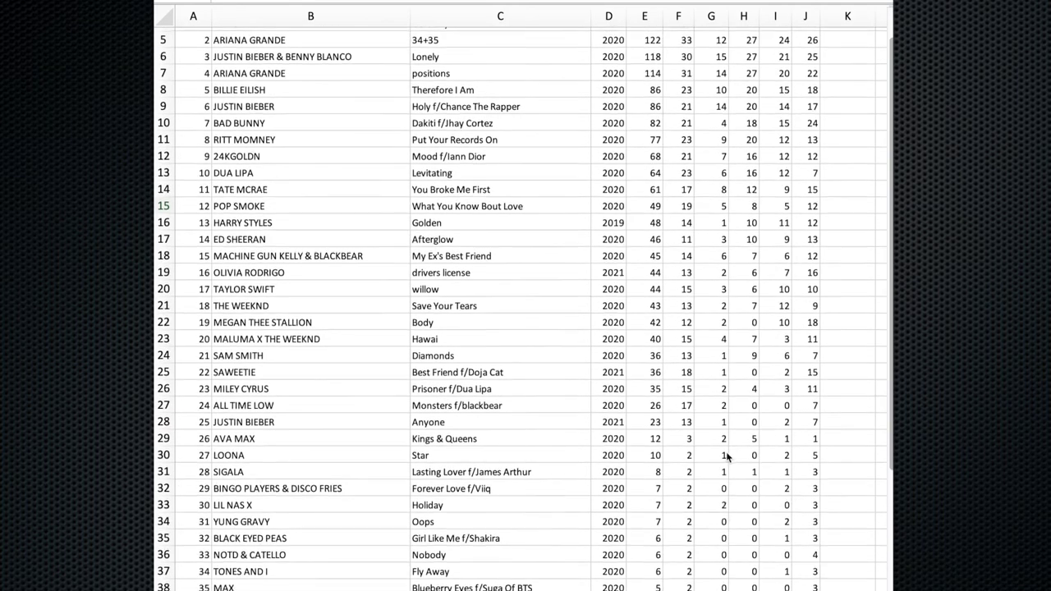
{"action": "scroll", "coordinate": [801, 410], "scroll_direction": "down", "scroll_amount": 7}
{"action": "scroll", "coordinate": [780, 389], "scroll_direction": "down", "scroll_amount": 12}
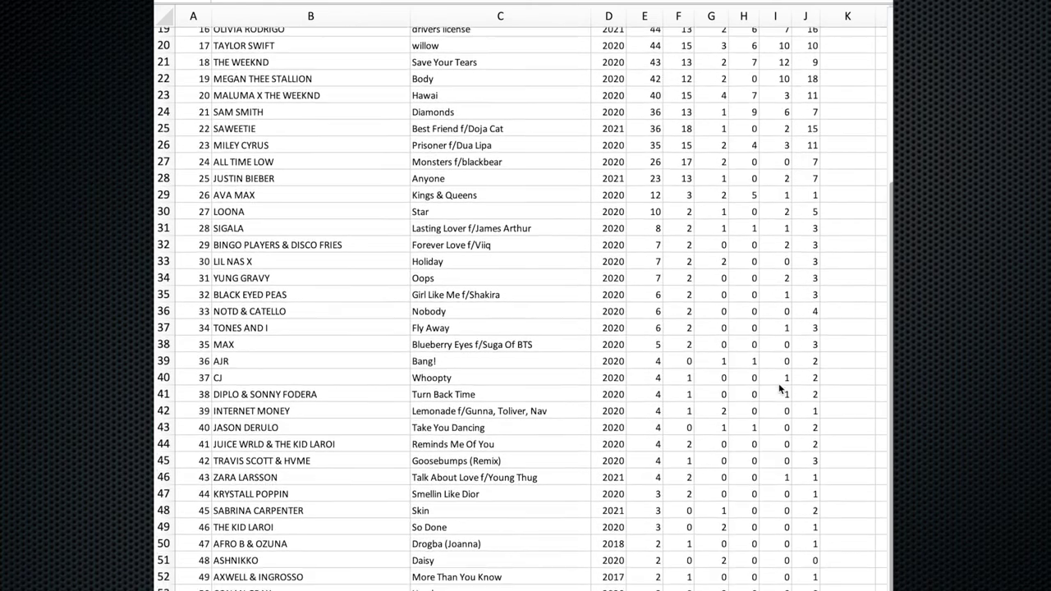
{"action": "scroll", "coordinate": [792, 383], "scroll_direction": "down", "scroll_amount": 2}
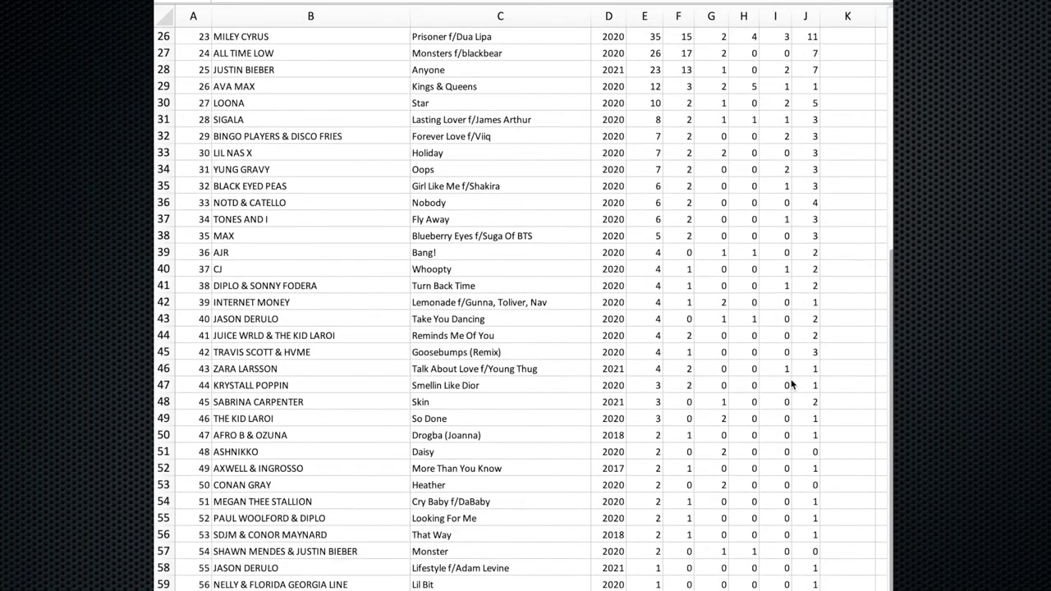
{"action": "scroll", "coordinate": [792, 384], "scroll_direction": "down", "scroll_amount": 3}
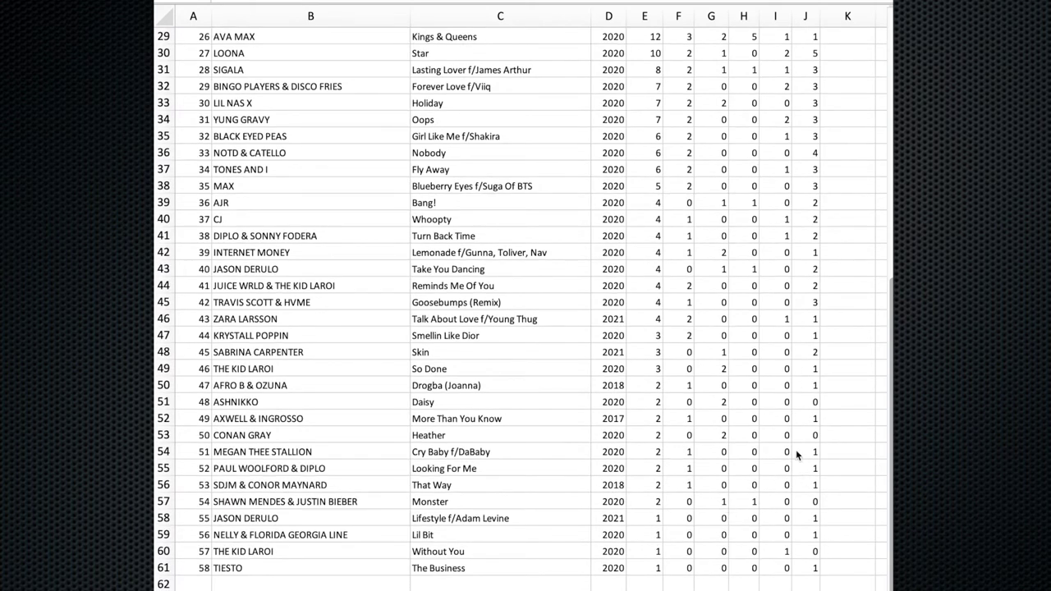
{"action": "scroll", "coordinate": [772, 414], "scroll_direction": "up", "scroll_amount": 2}
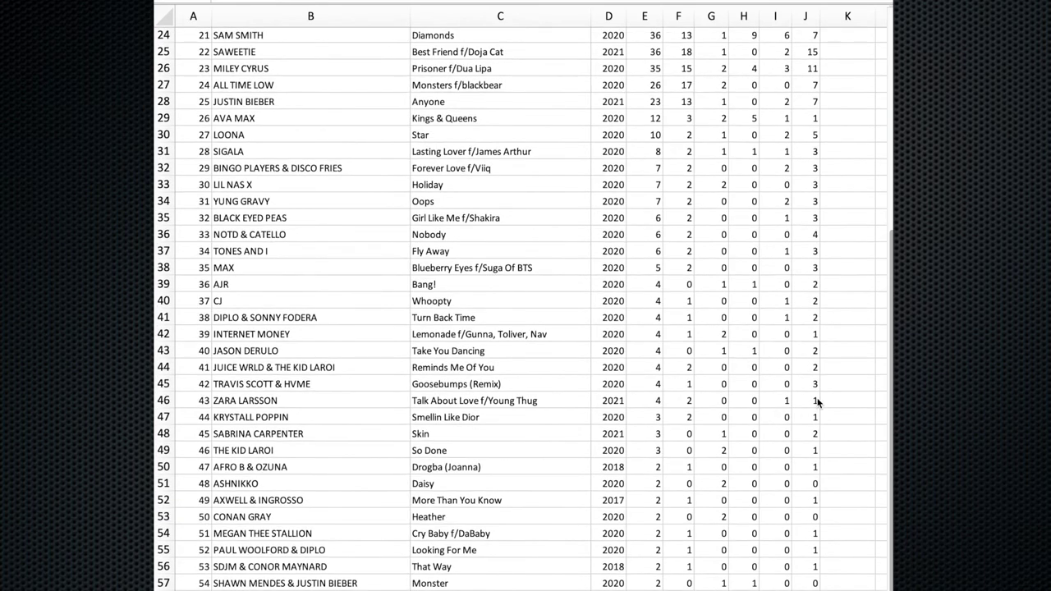
{"action": "scroll", "coordinate": [813, 407], "scroll_direction": "up", "scroll_amount": 3}
{"action": "scroll", "coordinate": [818, 403], "scroll_direction": "up", "scroll_amount": 1}
{"action": "scroll", "coordinate": [819, 396], "scroll_direction": "up", "scroll_amount": 2}
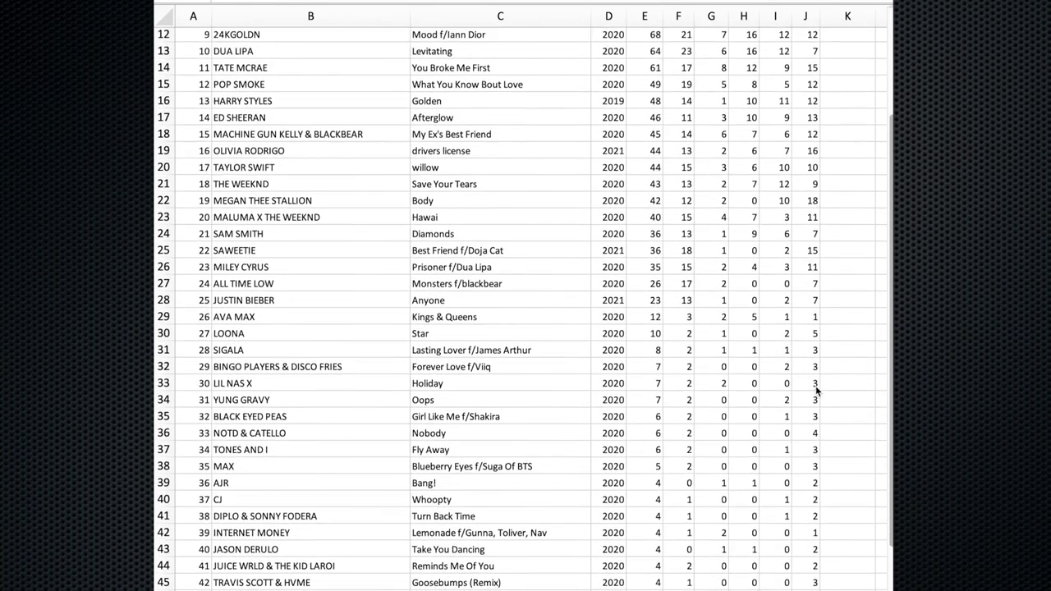
{"action": "scroll", "coordinate": [819, 392], "scroll_direction": "up", "scroll_amount": 3}
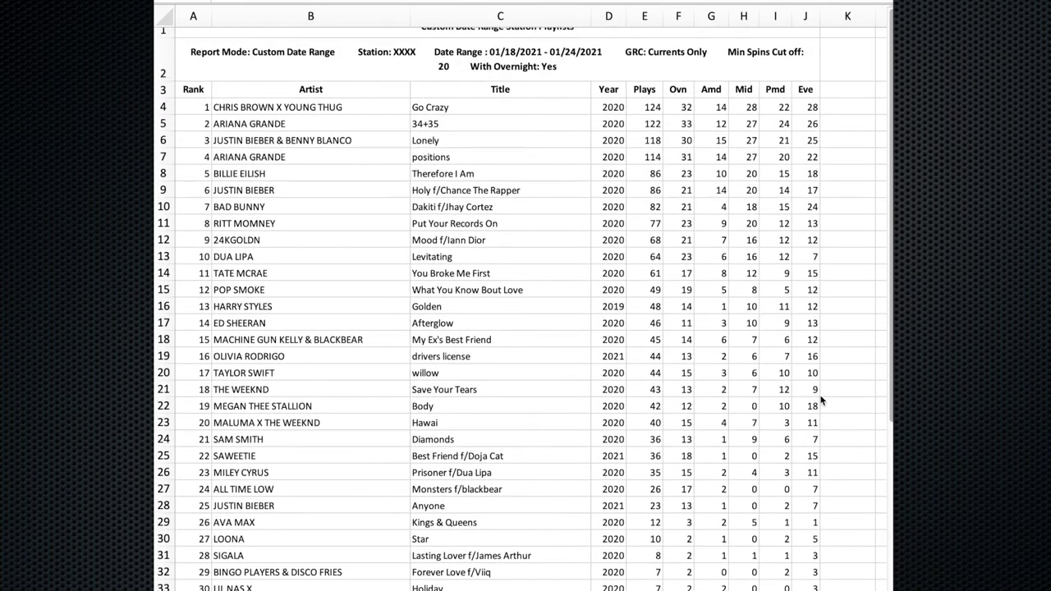
{"action": "scroll", "coordinate": [820, 402], "scroll_direction": "up", "scroll_amount": 1}
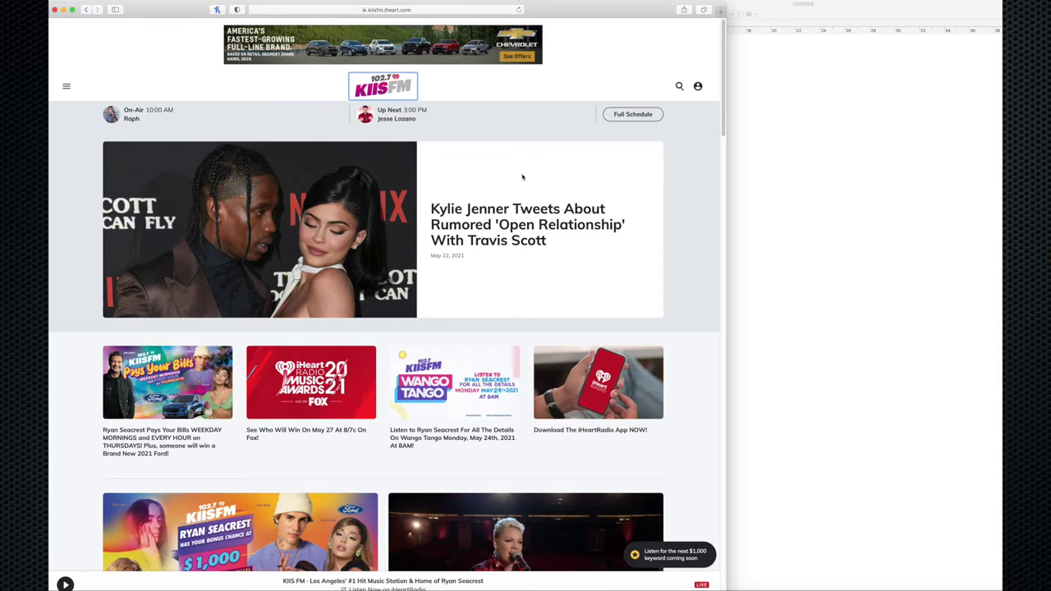
- On the KIIS FM website, open the full recently played song list and look through it to the end
{"action": "scroll", "coordinate": [593, 189], "scroll_direction": "down", "scroll_amount": 3}
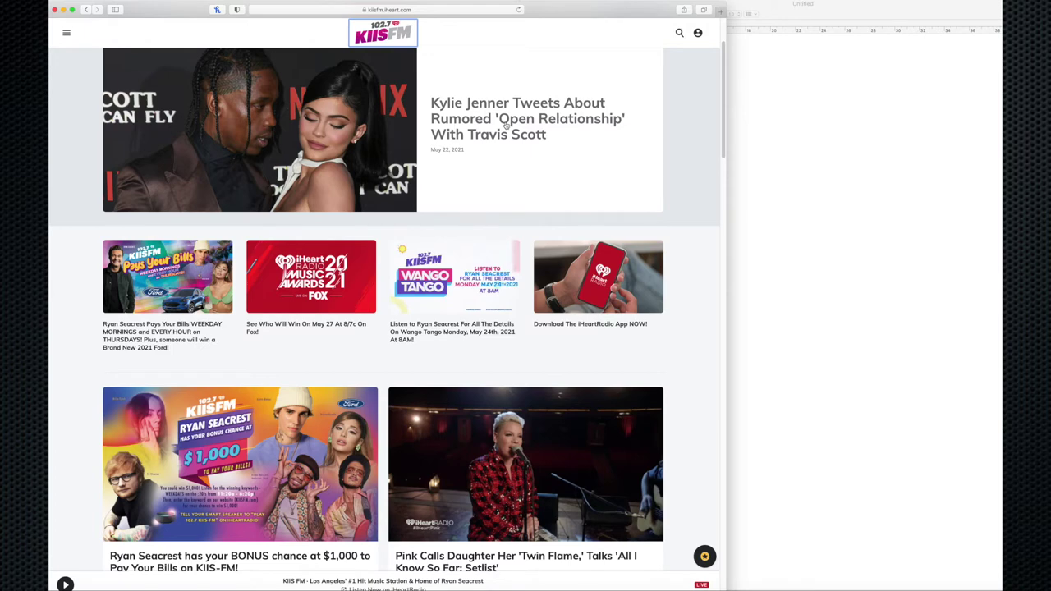
{"action": "scroll", "coordinate": [506, 123], "scroll_direction": "down", "scroll_amount": 10}
{"action": "scroll", "coordinate": [204, 251], "scroll_direction": "up", "scroll_amount": 2}
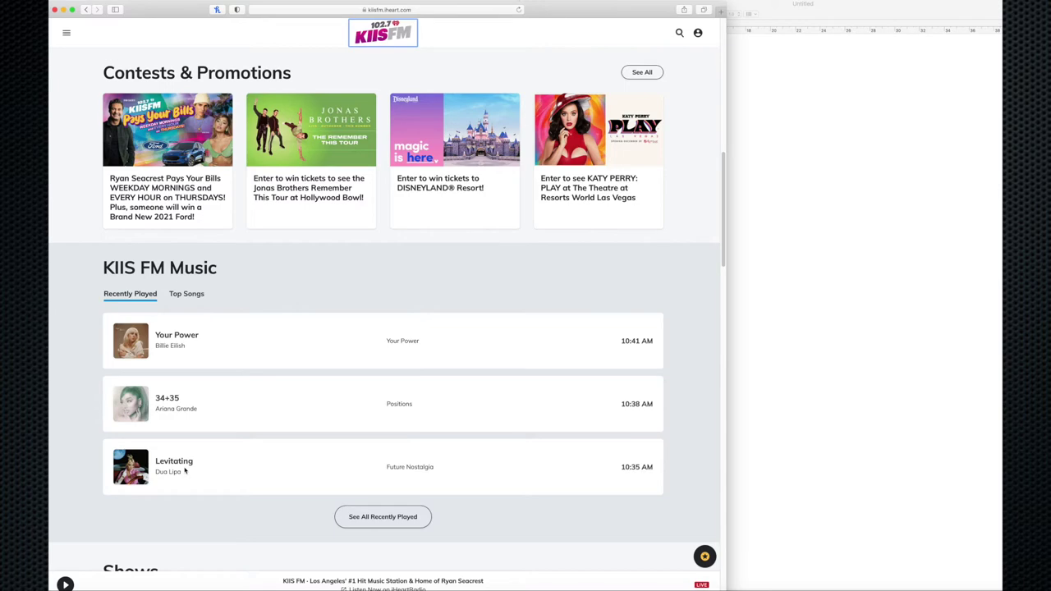
{"action": "left_click", "coordinate": [405, 517]}
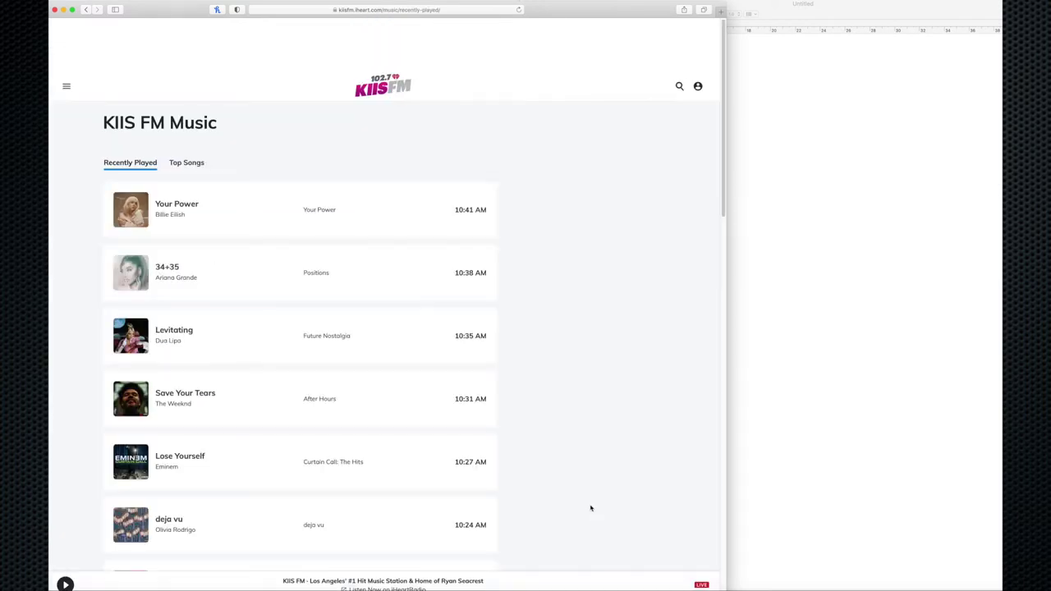
{"action": "scroll", "coordinate": [408, 223], "scroll_direction": "down", "scroll_amount": 15}
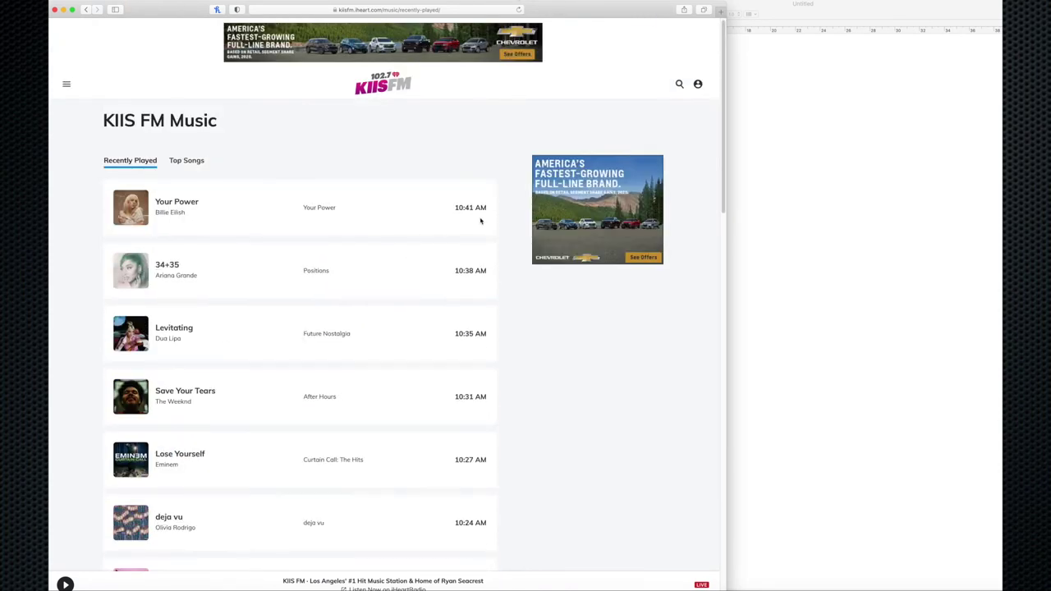
{"action": "scroll", "coordinate": [481, 222], "scroll_direction": "down", "scroll_amount": 15}
{"action": "scroll", "coordinate": [480, 225], "scroll_direction": "down", "scroll_amount": 3}
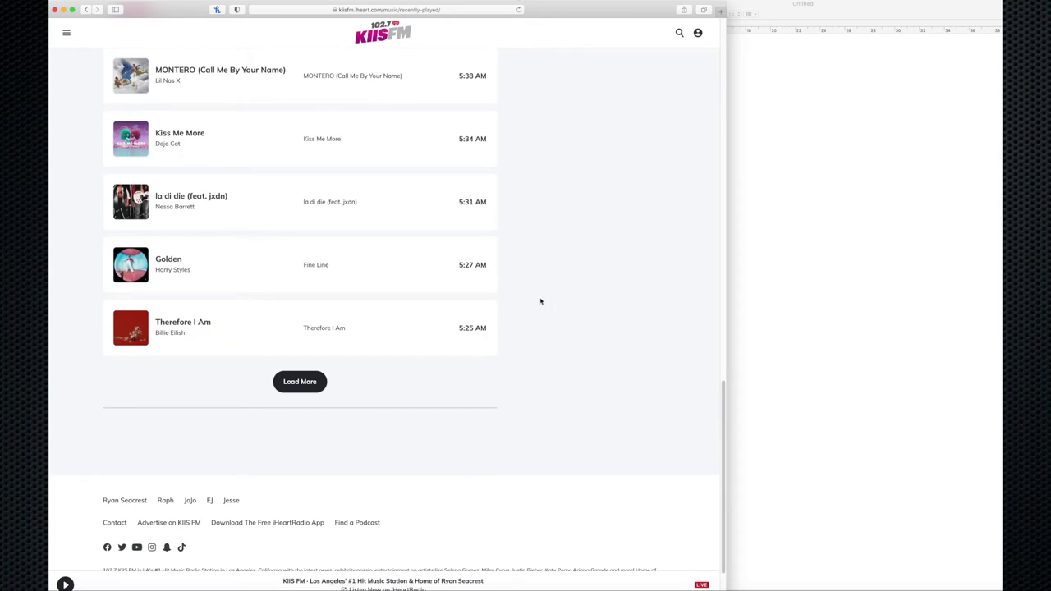
{"action": "scroll", "coordinate": [523, 312], "scroll_direction": "up", "scroll_amount": 20}
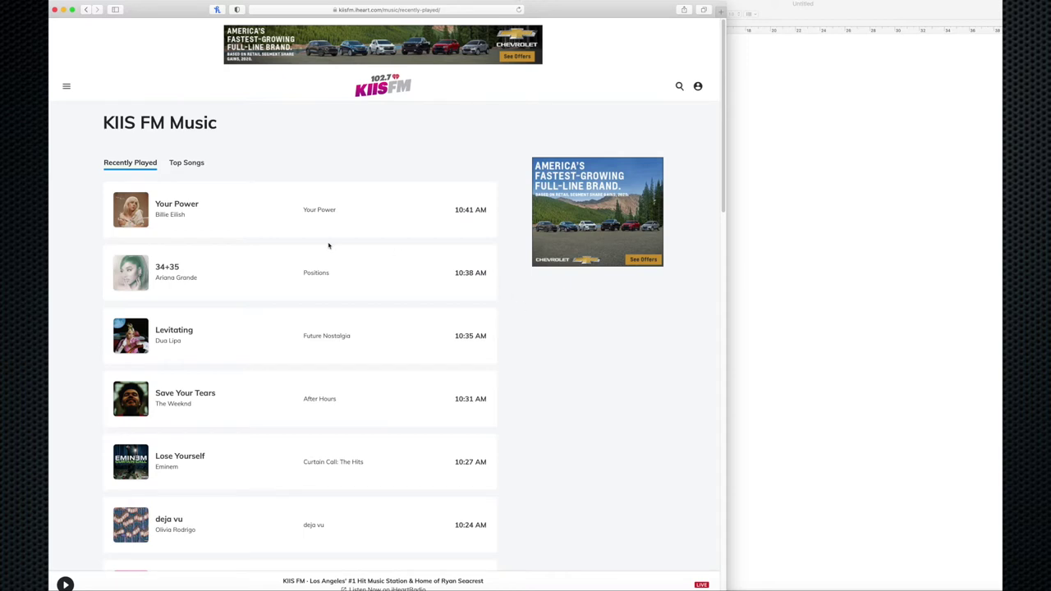
- Select and copy the whole recently played list, from Your Power at 10:41 AM through Therefore I Am at 5:25 AM
{"action": "left_click", "coordinate": [163, 208]}
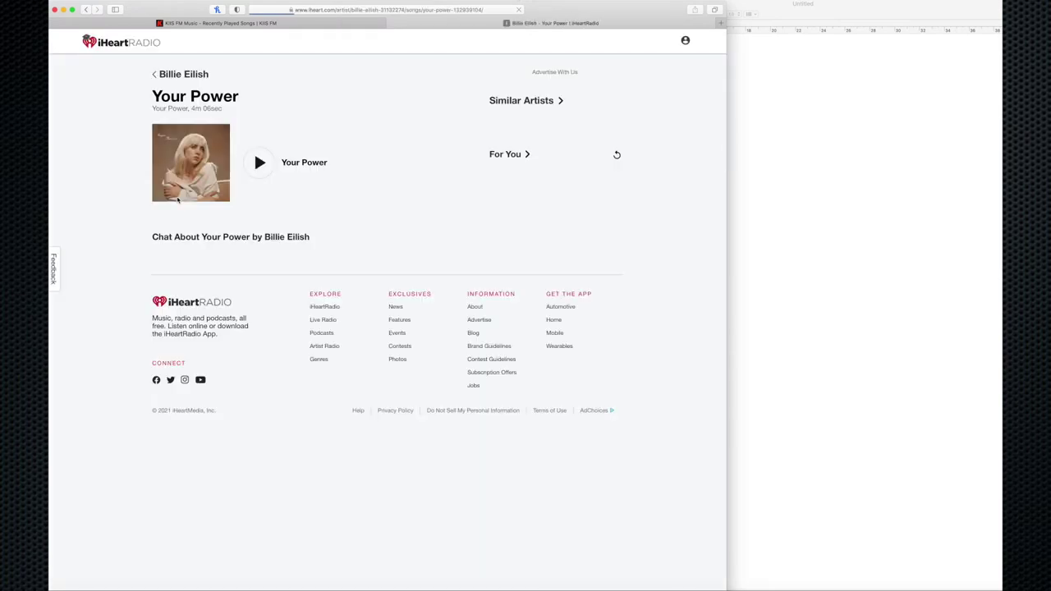
{"action": "left_click", "coordinate": [87, 10]}
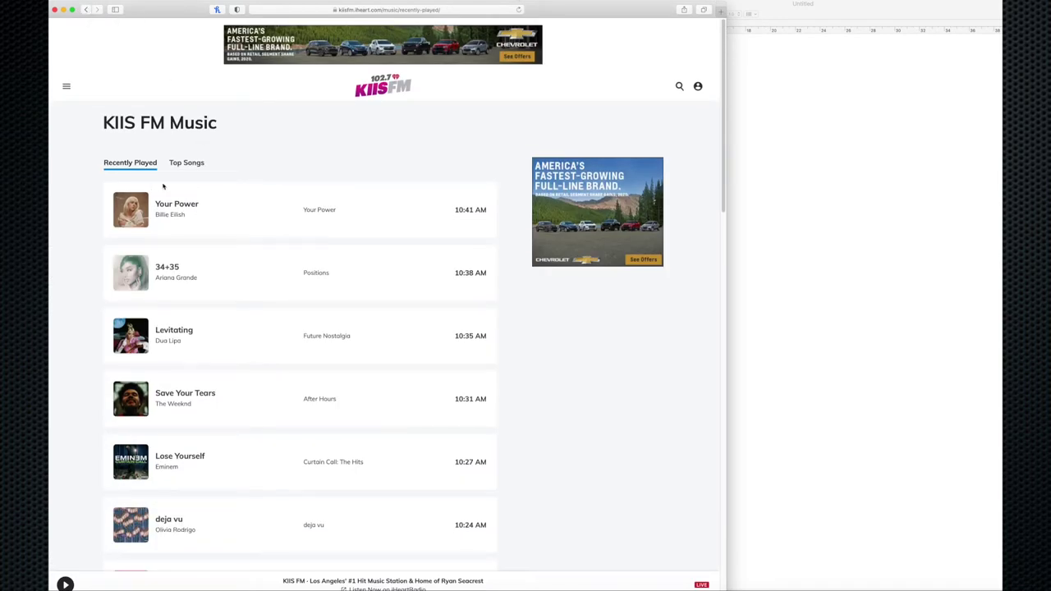
{"action": "left_click_drag", "start_coordinate": [158, 187], "coordinate": [485, 460]}
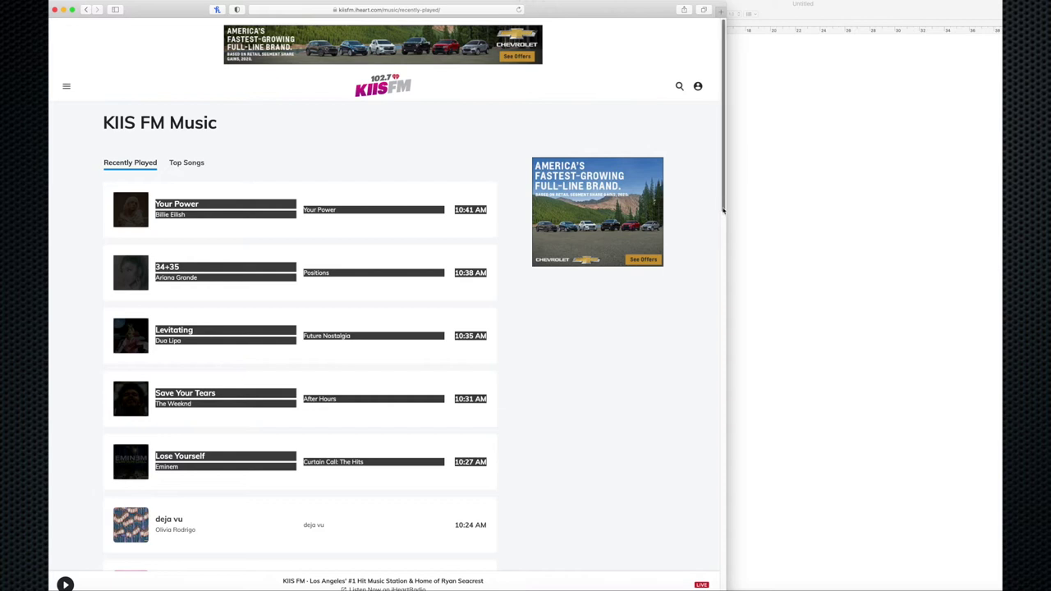
{"action": "scroll", "coordinate": [723, 209], "scroll_direction": "down", "scroll_amount": 1}
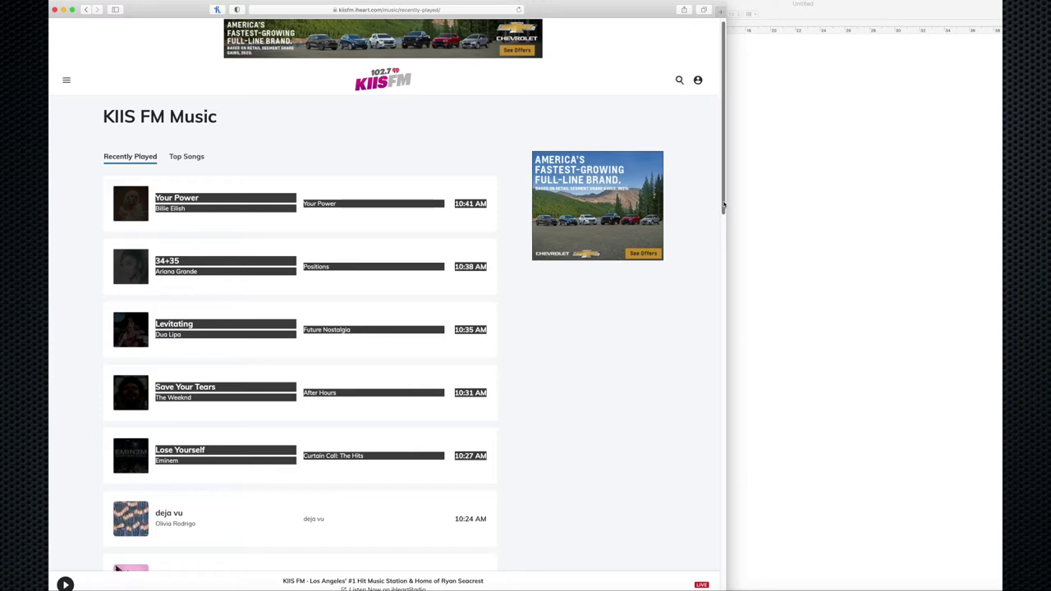
{"action": "left_click_drag", "start_coordinate": [722, 197], "coordinate": [721, 519]}
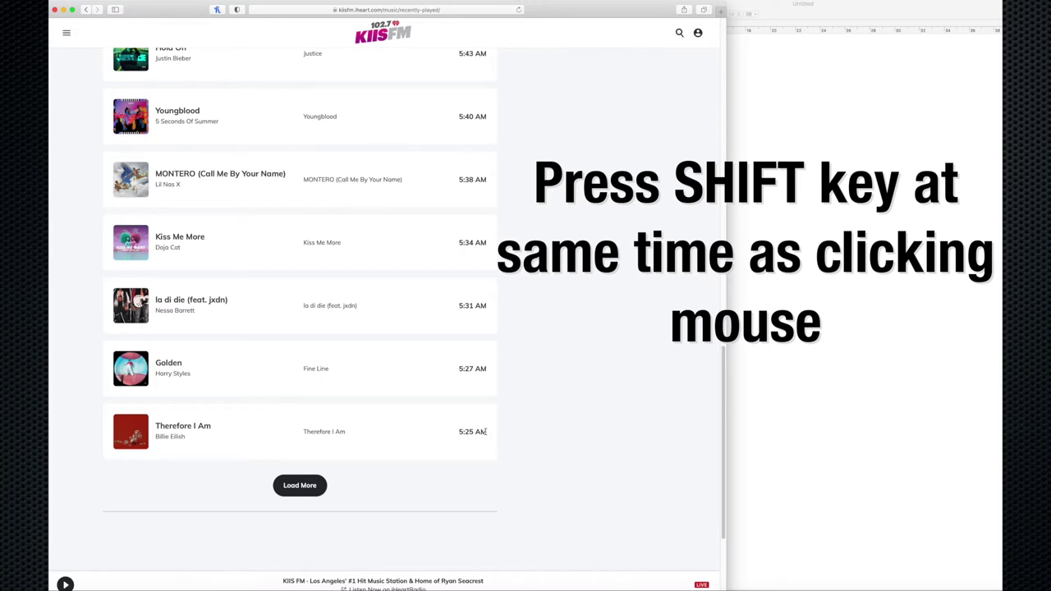
{"action": "left_click", "coordinate": [485, 432], "text": "shift"}
{"action": "scroll", "coordinate": [523, 427], "scroll_direction": "up", "scroll_amount": 15}
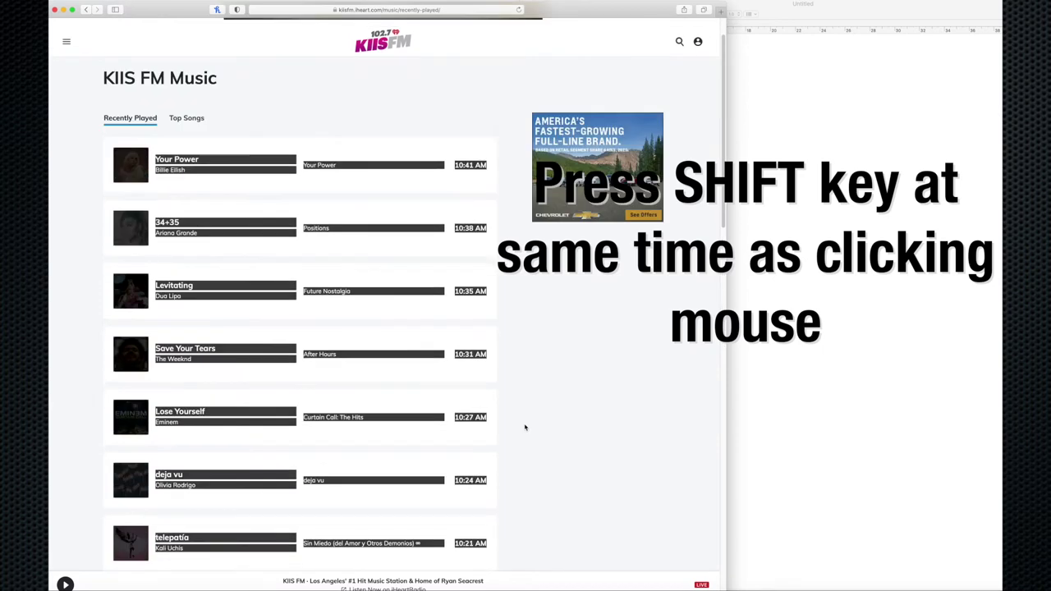
{"action": "scroll", "coordinate": [523, 427], "scroll_direction": "down", "scroll_amount": 15}
{"action": "scroll", "coordinate": [525, 427], "scroll_direction": "up", "scroll_amount": 3}
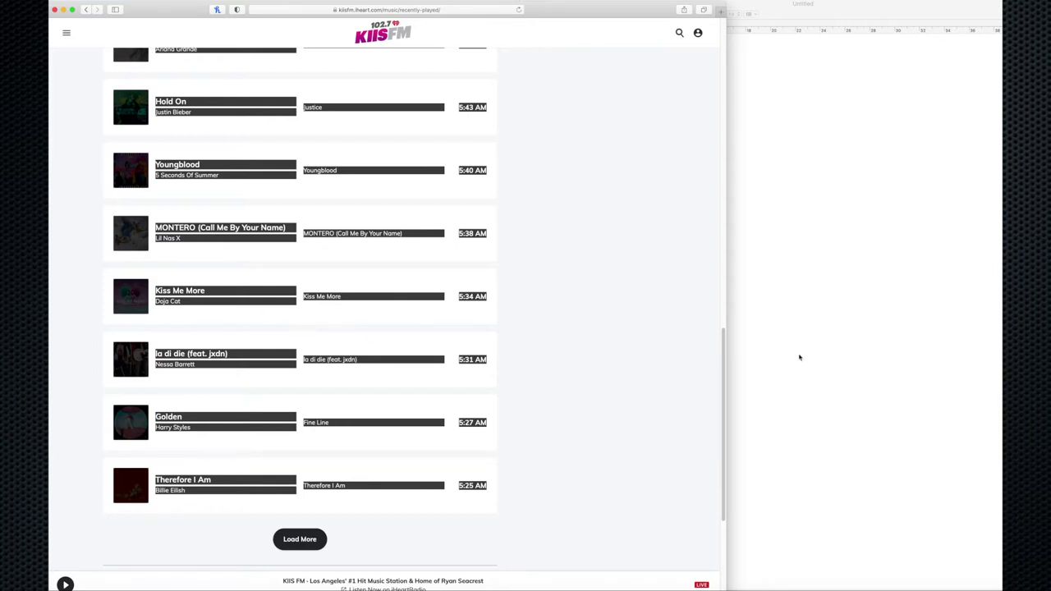
- Switch to the untitled text document and paste the copied song list below three blank lines, then check it up to the first song
{"action": "left_click", "coordinate": [825, 358]}
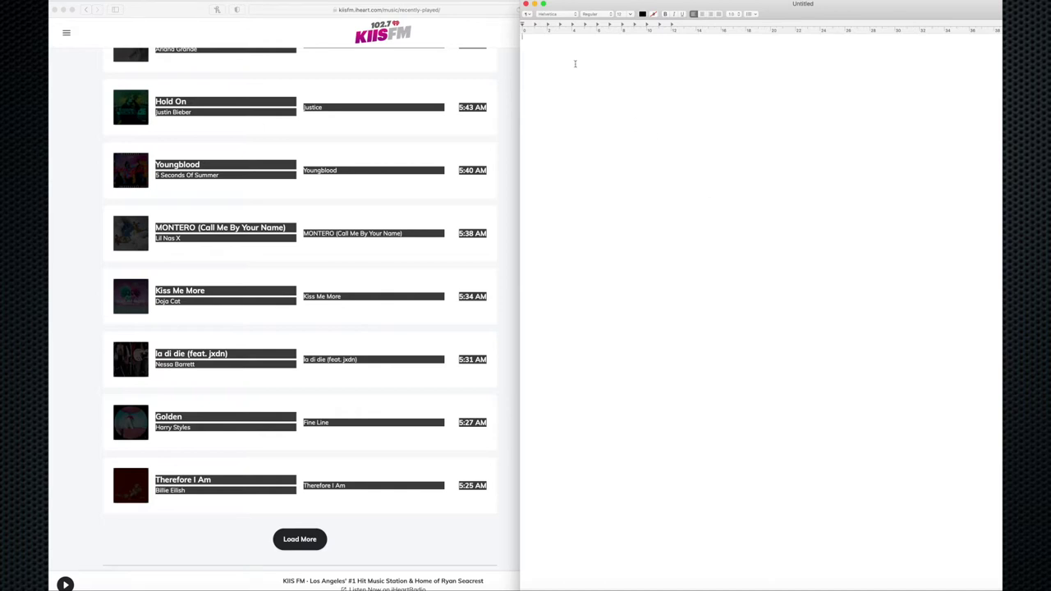
{"action": "key", "text": "Return"}
{"action": "key", "text": "Return"}
{"action": "key", "text": "Return"}
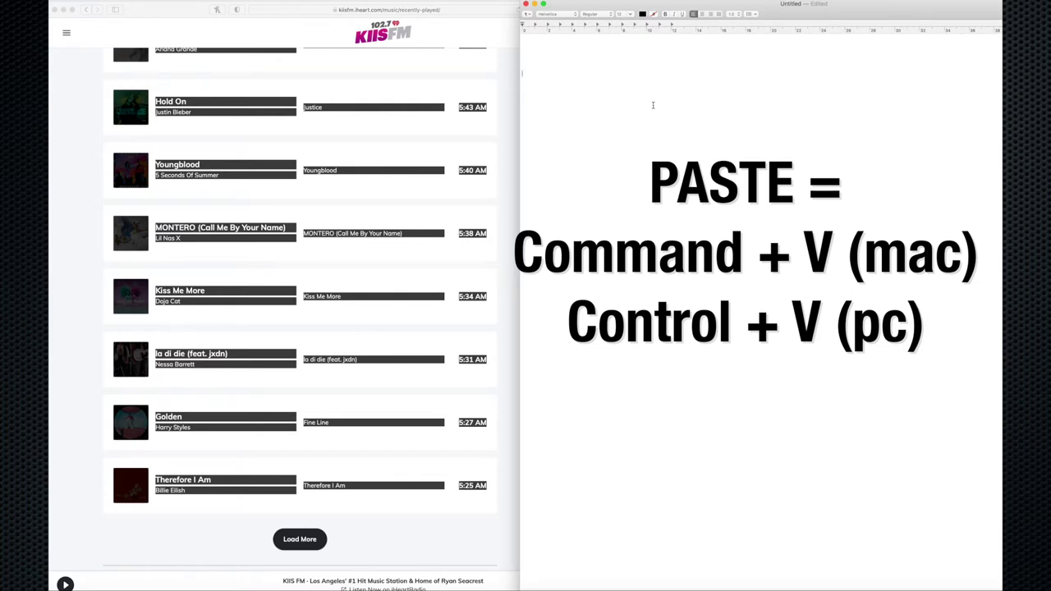
{"action": "key", "text": "super+v"}
{"action": "scroll", "coordinate": [726, 118], "scroll_direction": "up", "scroll_amount": 10}
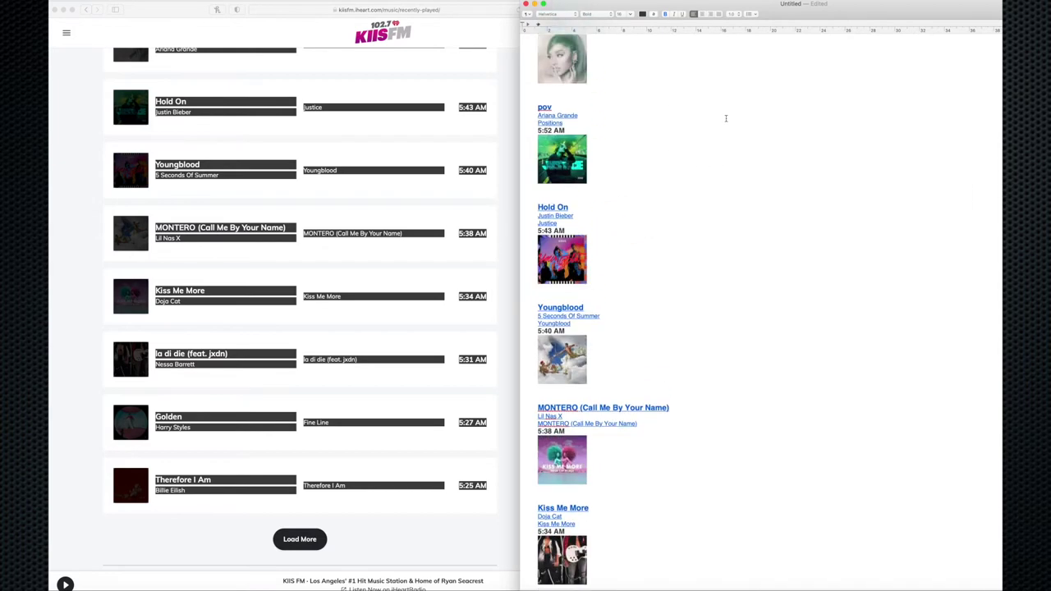
{"action": "scroll", "coordinate": [726, 118], "scroll_direction": "up", "scroll_amount": 15}
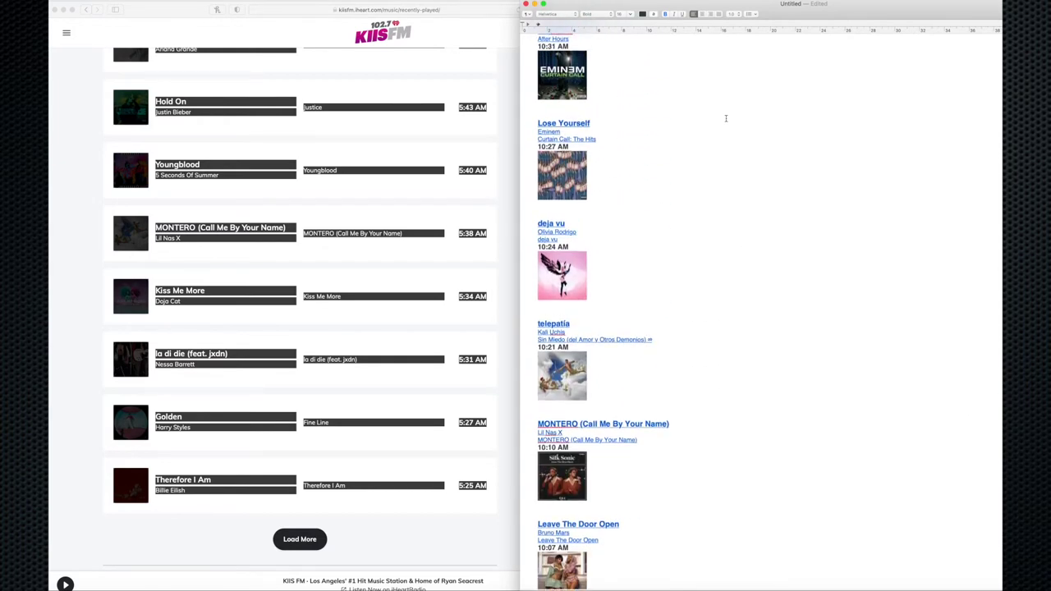
{"action": "scroll", "coordinate": [725, 118], "scroll_direction": "up", "scroll_amount": 5}
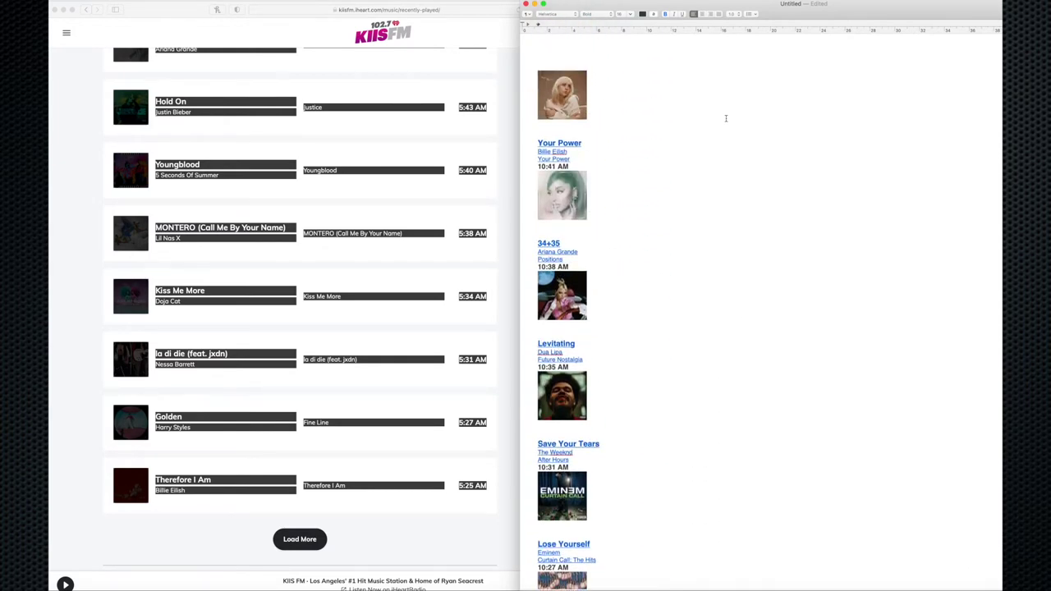
- Return to the KIIS FM page and repeatedly load more recently played songs until the list reaches Beautiful Mistakes at 3:10 AM
{"action": "left_click", "coordinate": [383, 416]}
{"action": "scroll", "coordinate": [383, 415], "scroll_direction": "down", "scroll_amount": 5}
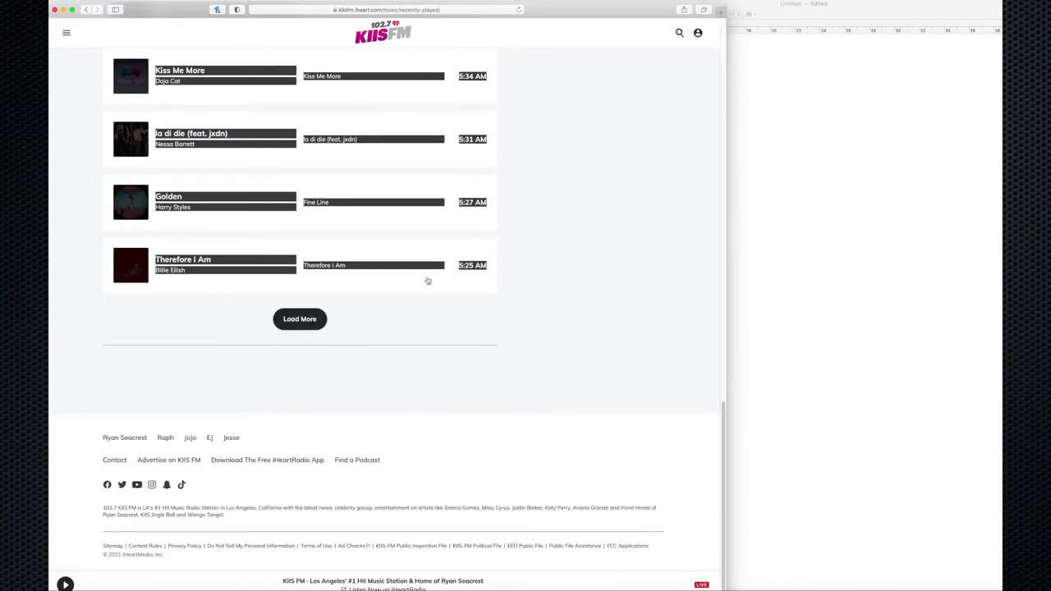
{"action": "left_click", "coordinate": [302, 319]}
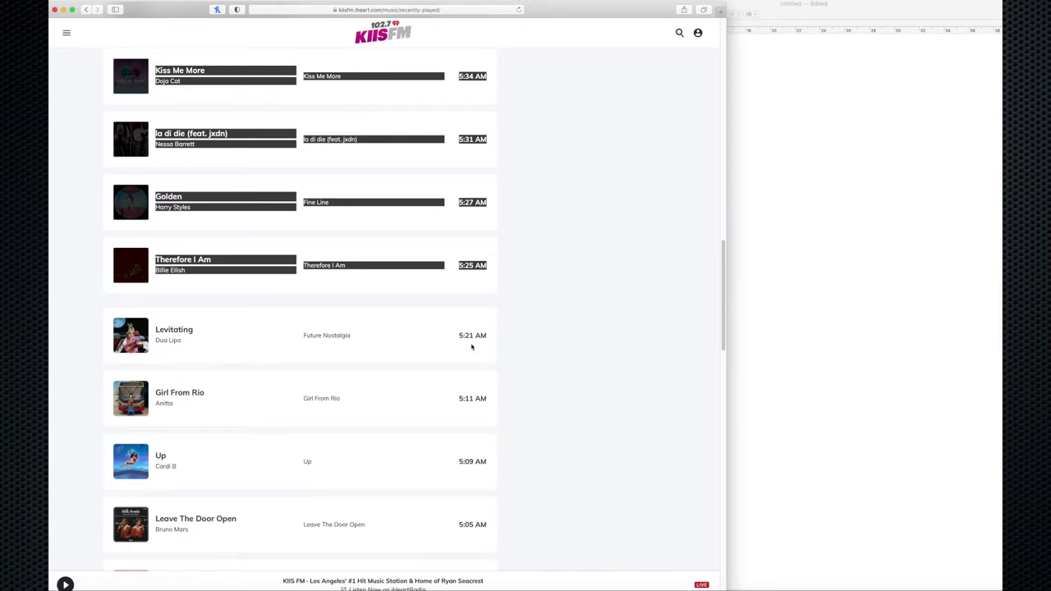
{"action": "scroll", "coordinate": [535, 354], "scroll_direction": "down", "scroll_amount": 10}
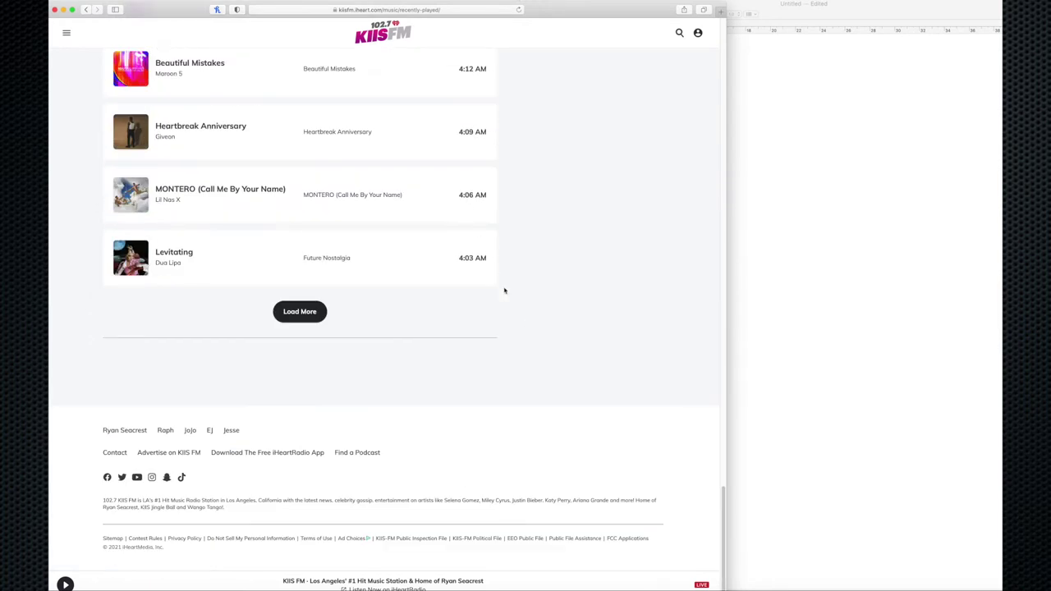
{"action": "left_click", "coordinate": [311, 313]}
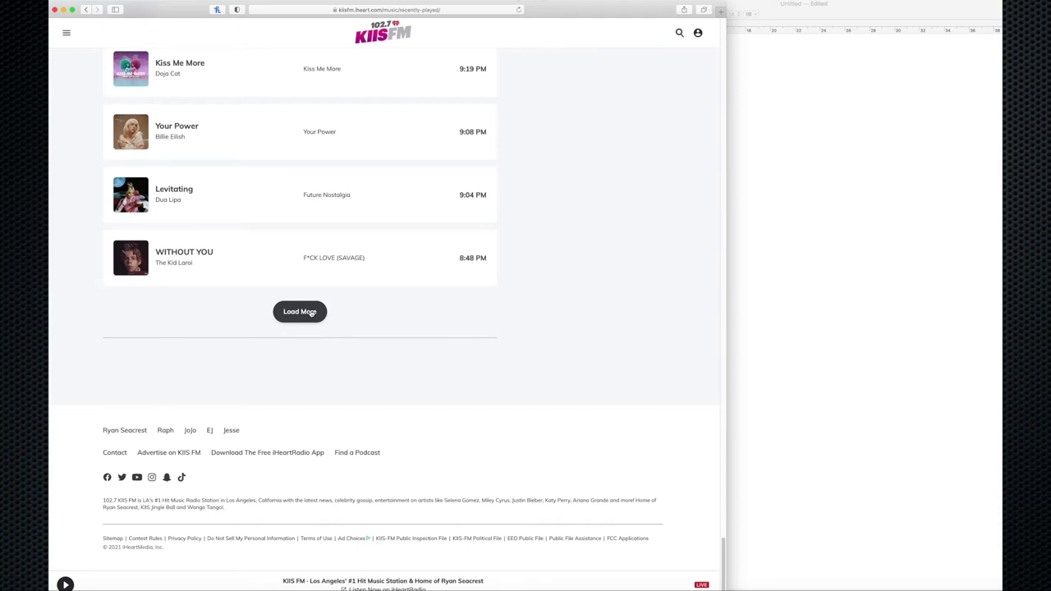
{"action": "left_click", "coordinate": [300, 311]}
{"action": "scroll", "coordinate": [586, 328], "scroll_direction": "down", "scroll_amount": 5}
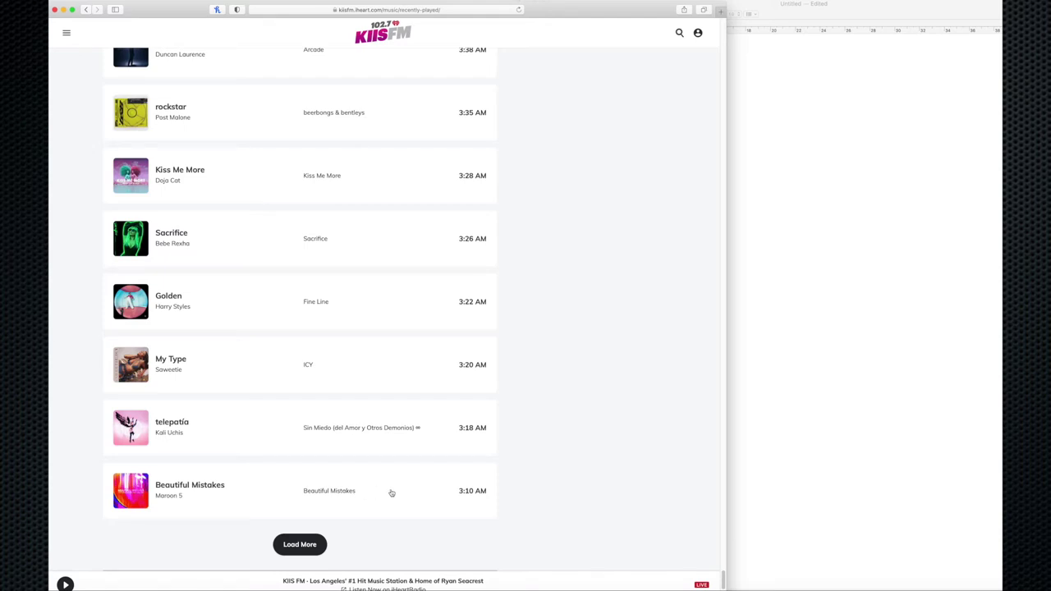
- Select the extended song list from Beautiful Mistakes at 3:10 AM back up to Your Power at 10:41 AM, and switch to the text document
{"action": "left_click", "coordinate": [486, 490]}
{"action": "left_click", "coordinate": [481, 489]}
{"action": "triple_click", "coordinate": [480, 488]}
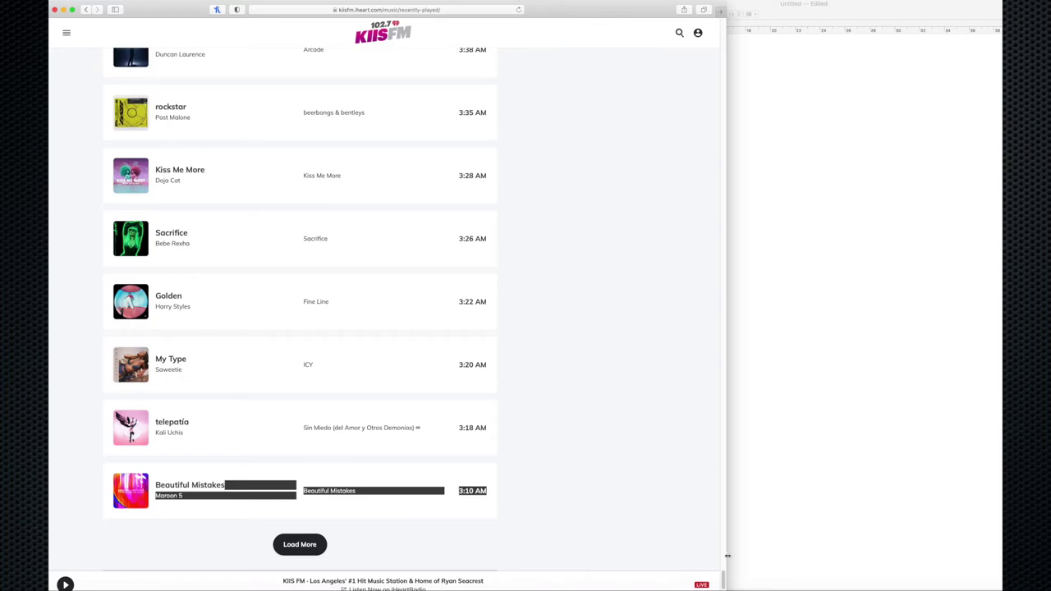
{"action": "left_click_drag", "start_coordinate": [722, 576], "coordinate": [719, 33]}
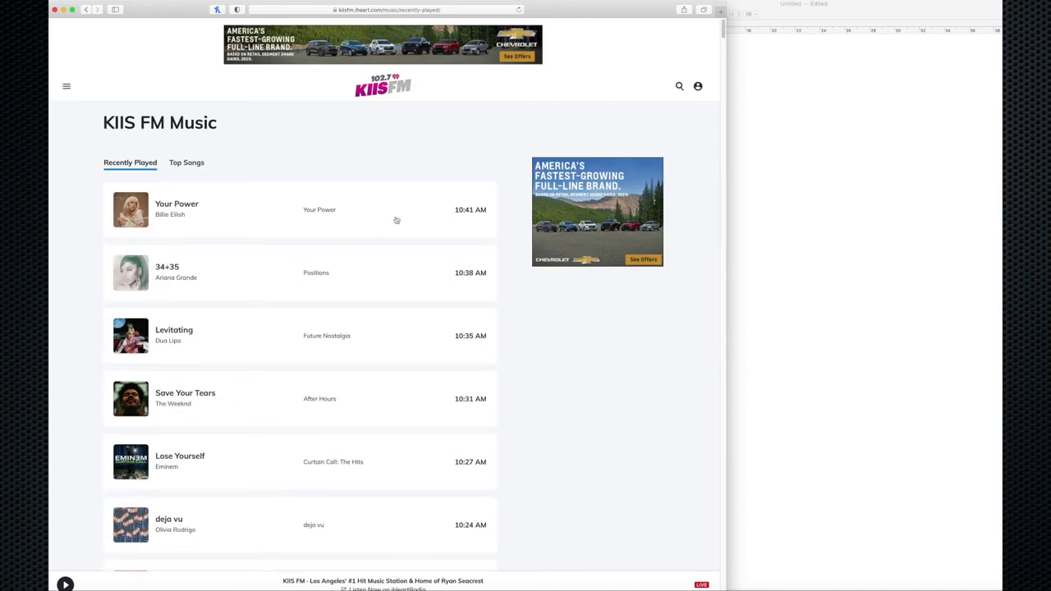
{"action": "triple_click", "coordinate": [153, 190]}
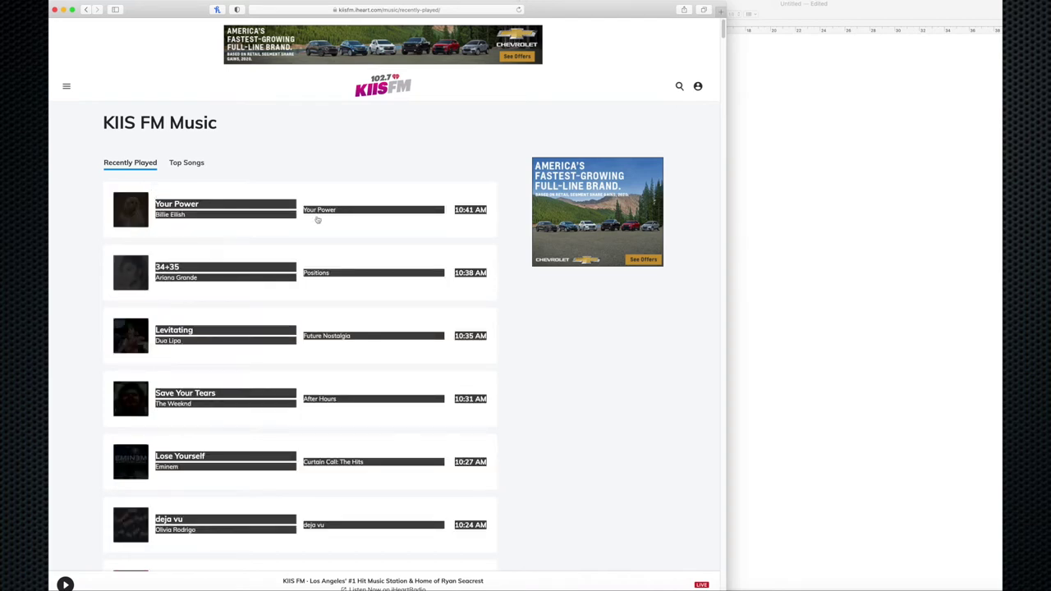
{"action": "mouse_move", "coordinate": [724, 30]}
{"action": "left_mouse_down"}
{"action": "mouse_move", "coordinate": [734, 491]}
{"action": "mouse_move", "coordinate": [694, 73]}
{"action": "mouse_move", "coordinate": [734, 579]}
{"action": "mouse_move", "coordinate": [725, 30]}
{"action": "left_mouse_up"}
{"action": "left_click", "coordinate": [773, 233]}
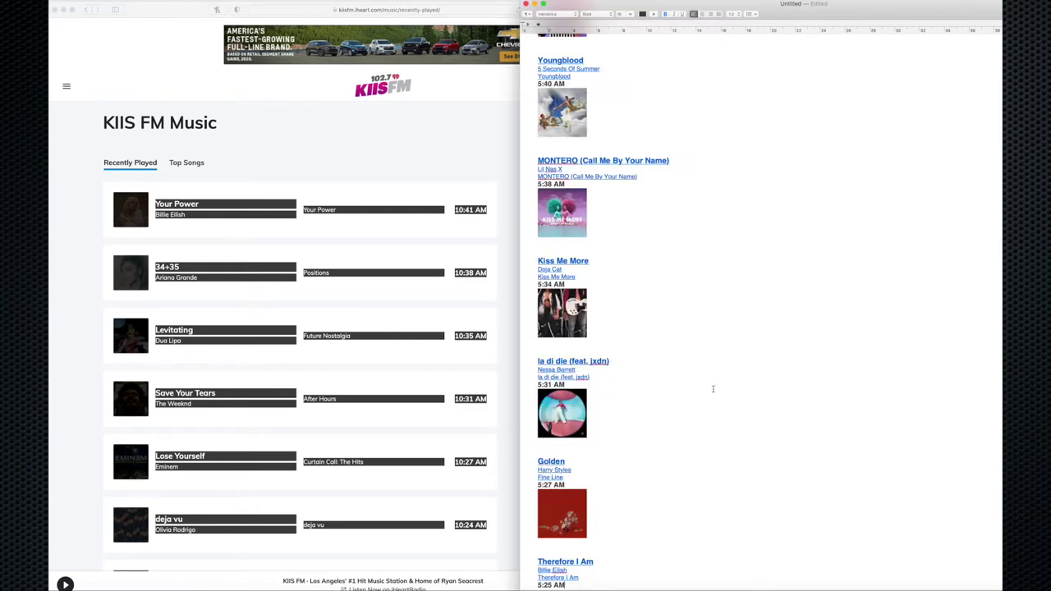
- Replace the entire contents of the text document with the copied extended song list ending at Beautiful Mistakes, 3:10 AM
{"action": "scroll", "coordinate": [713, 389], "scroll_direction": "up", "scroll_amount": 10}
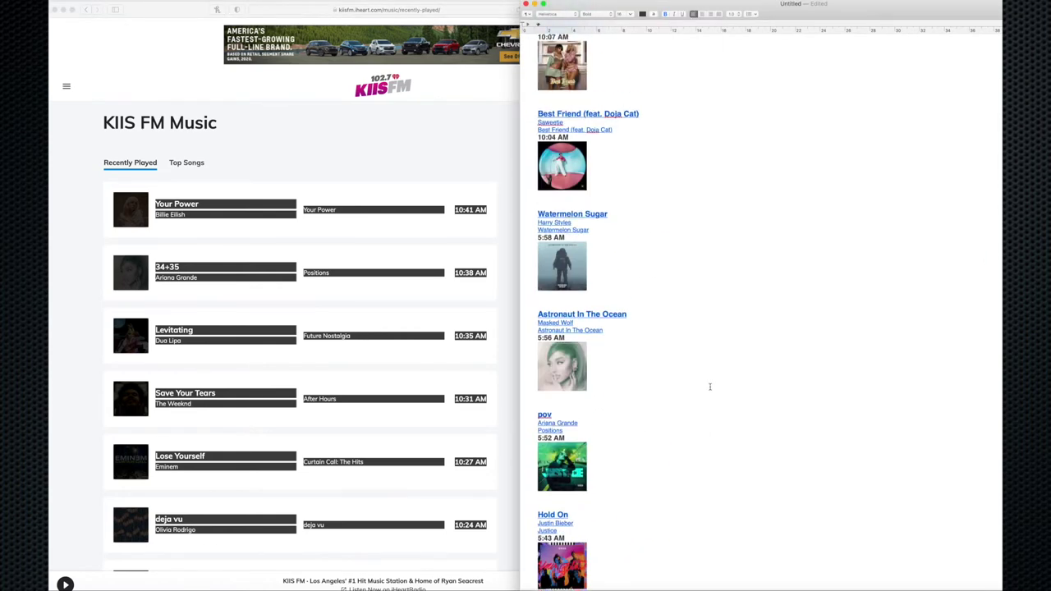
{"action": "key", "text": "super+a"}
{"action": "key", "text": "BackSpace"}
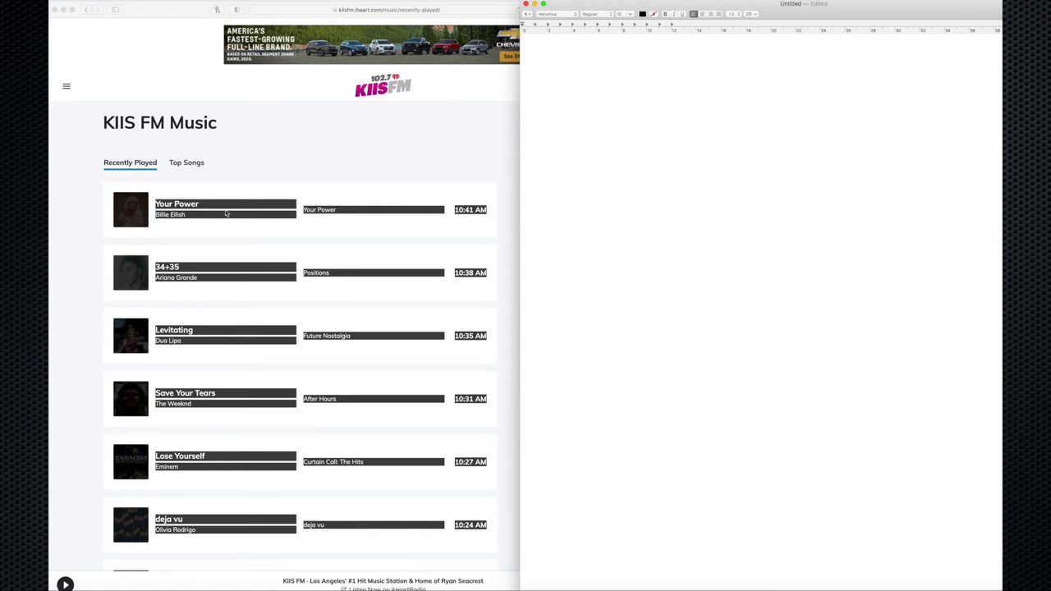
{"action": "left_click", "coordinate": [551, 40]}
{"action": "key", "text": "super+v"}
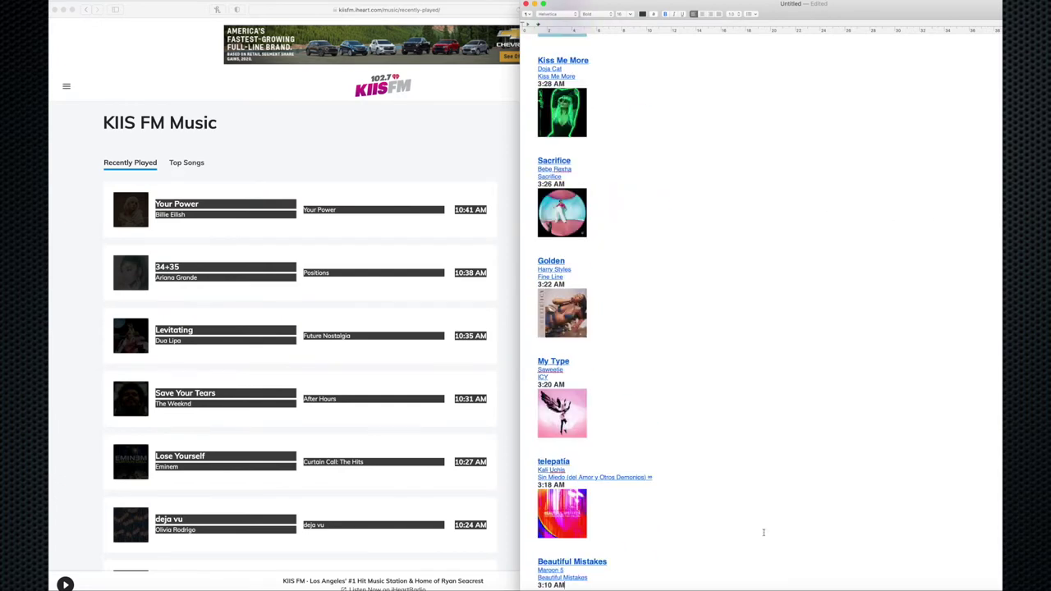
{"action": "left_click", "coordinate": [503, 549]}
{"action": "key", "text": "super+Down"}
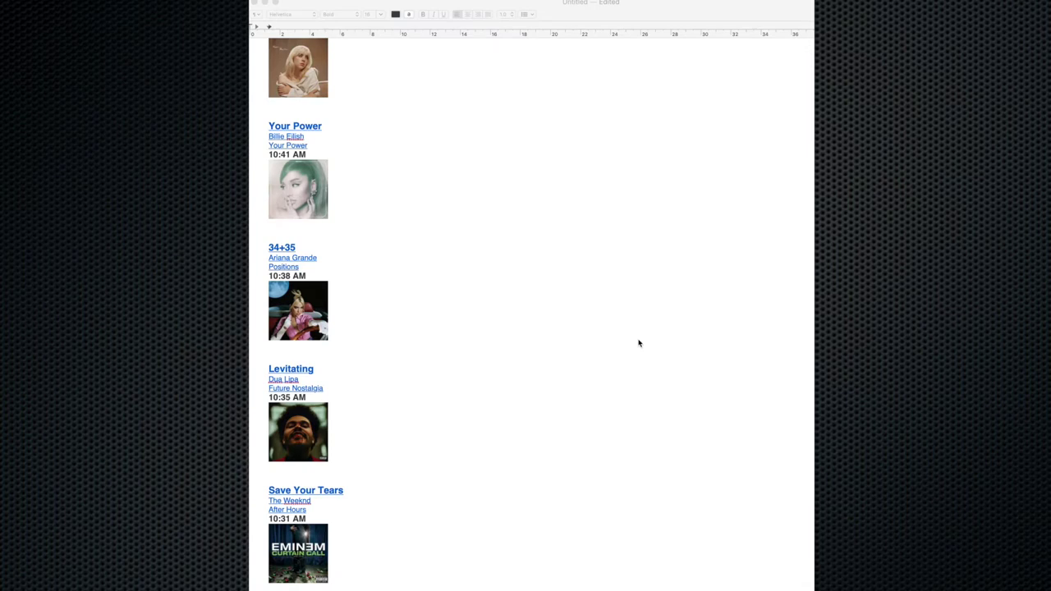
- Copy the song title Save Your Tears from the 10:31 AM entry and search the document for it
{"action": "scroll", "coordinate": [648, 284], "scroll_direction": "down", "scroll_amount": 3}
{"action": "scroll", "coordinate": [646, 286], "scroll_direction": "up", "scroll_amount": 3}
{"action": "left_click", "coordinate": [266, 491]}
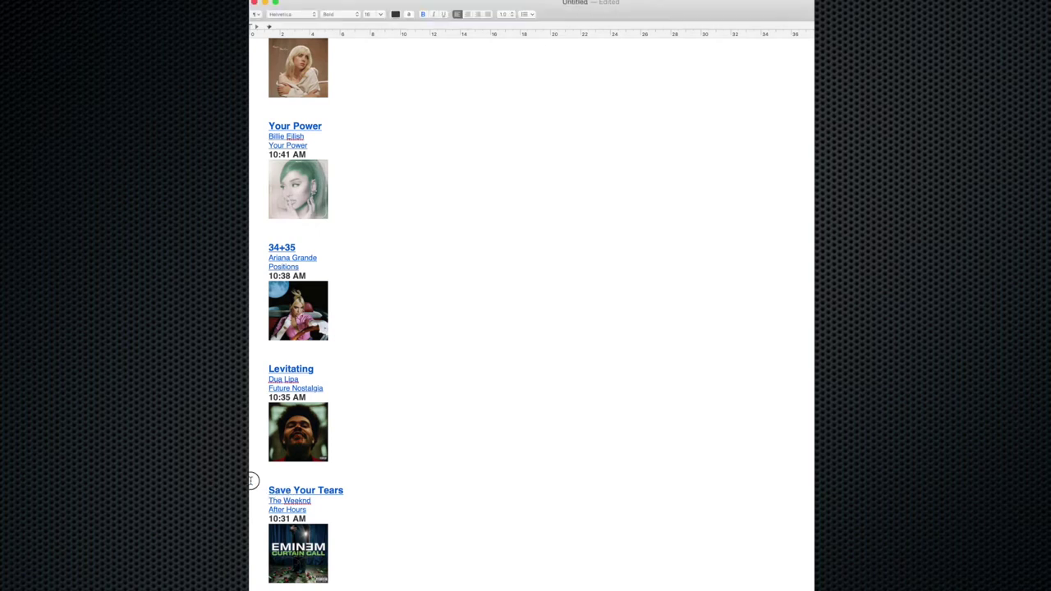
{"action": "left_click_drag", "start_coordinate": [266, 490], "coordinate": [350, 493]}
{"action": "key", "text": "super+c"}
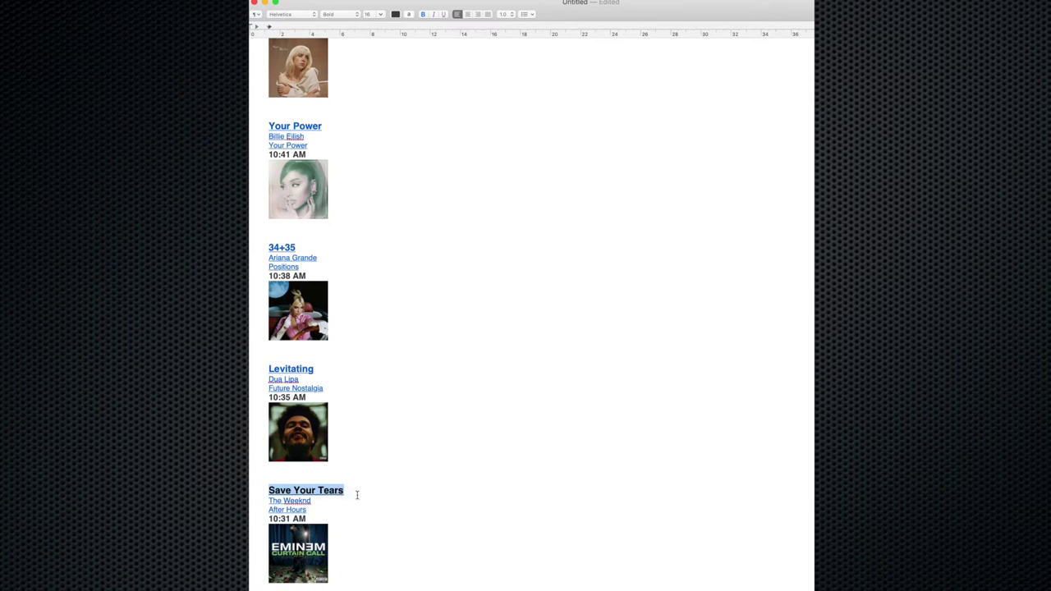
{"action": "left_click", "coordinate": [566, 282]}
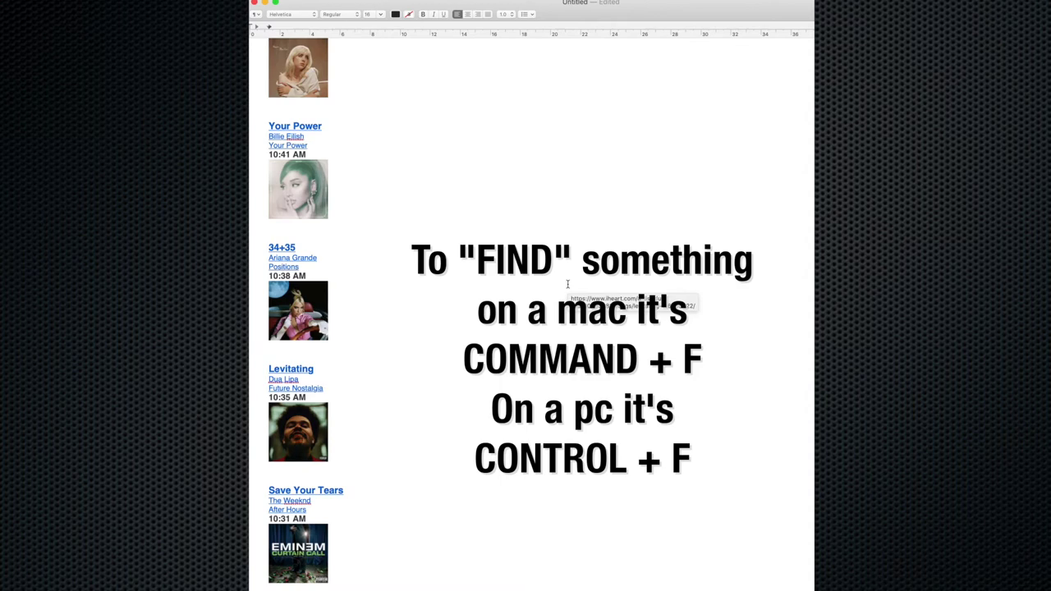
{"action": "key", "text": "super+f"}
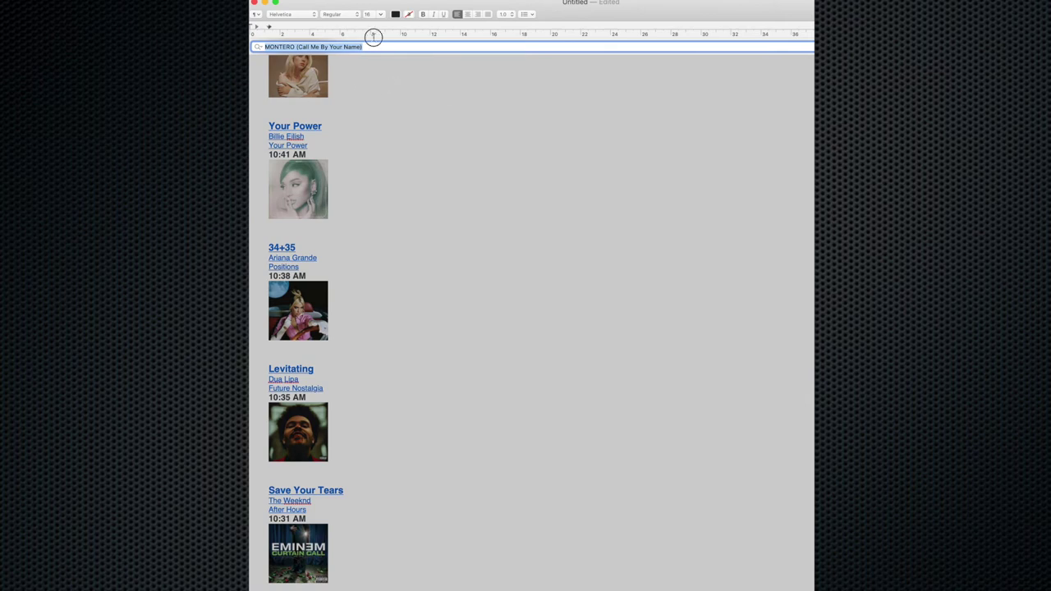
{"action": "key", "text": "super+v"}
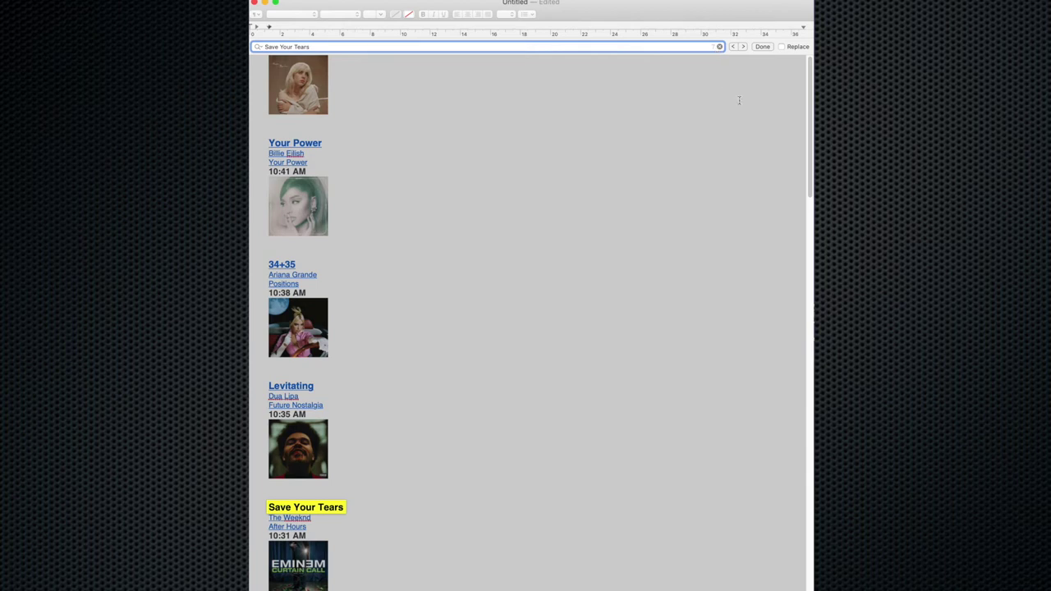
- Step through all occurrences of Save Your Tears in the document until back at the first entry
{"action": "left_click", "coordinate": [743, 47]}
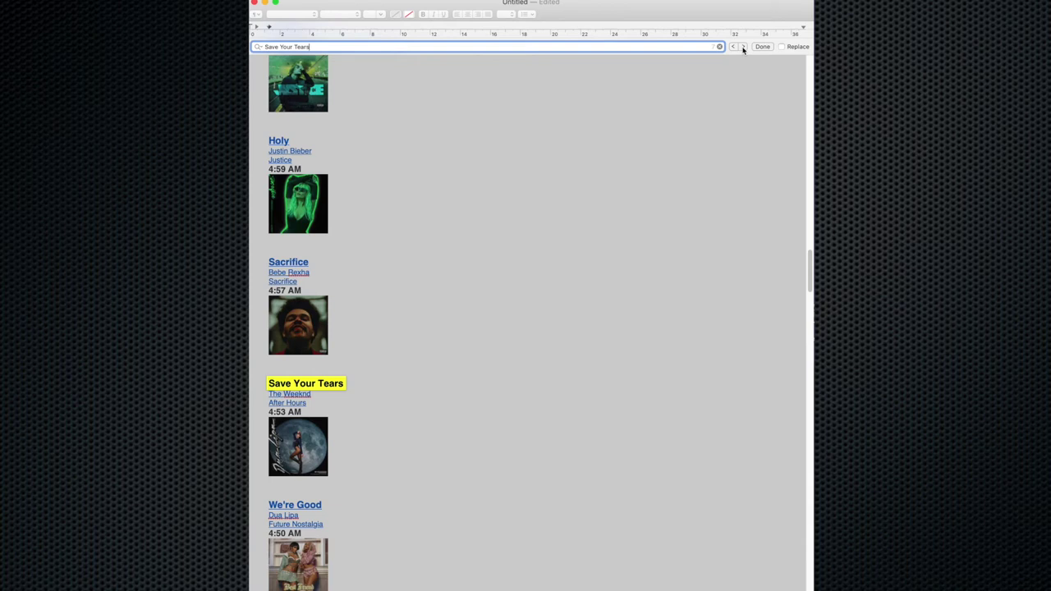
{"action": "left_click", "coordinate": [743, 47]}
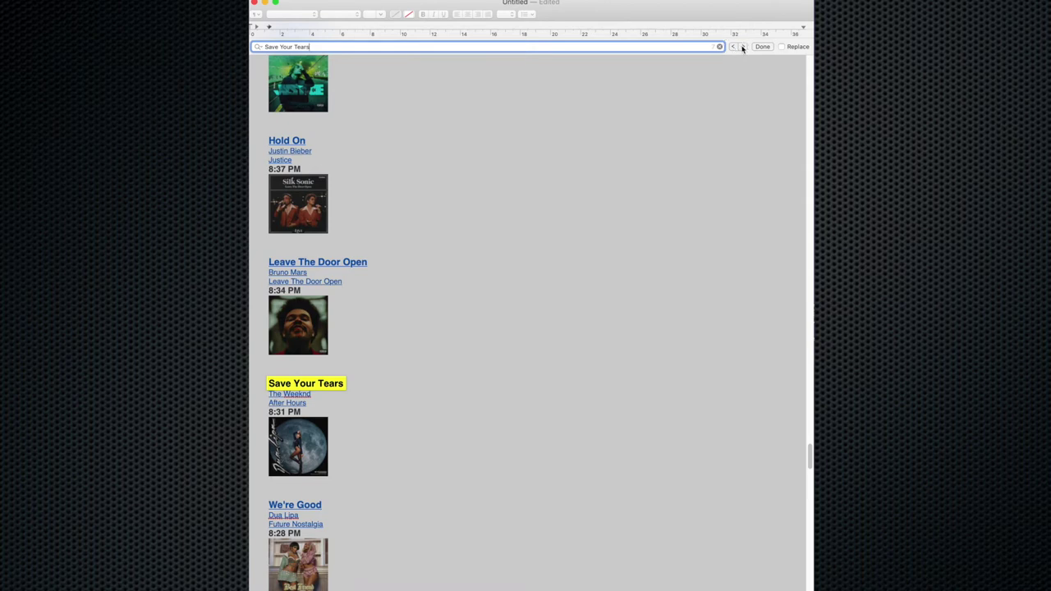
{"action": "left_click", "coordinate": [743, 47]}
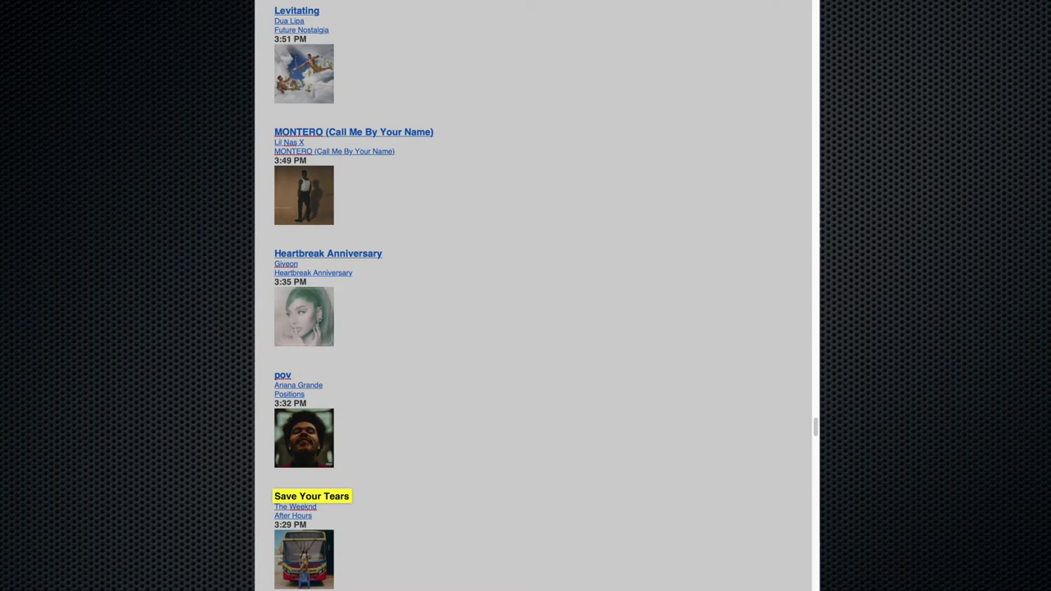
{"action": "key", "text": "Return"}
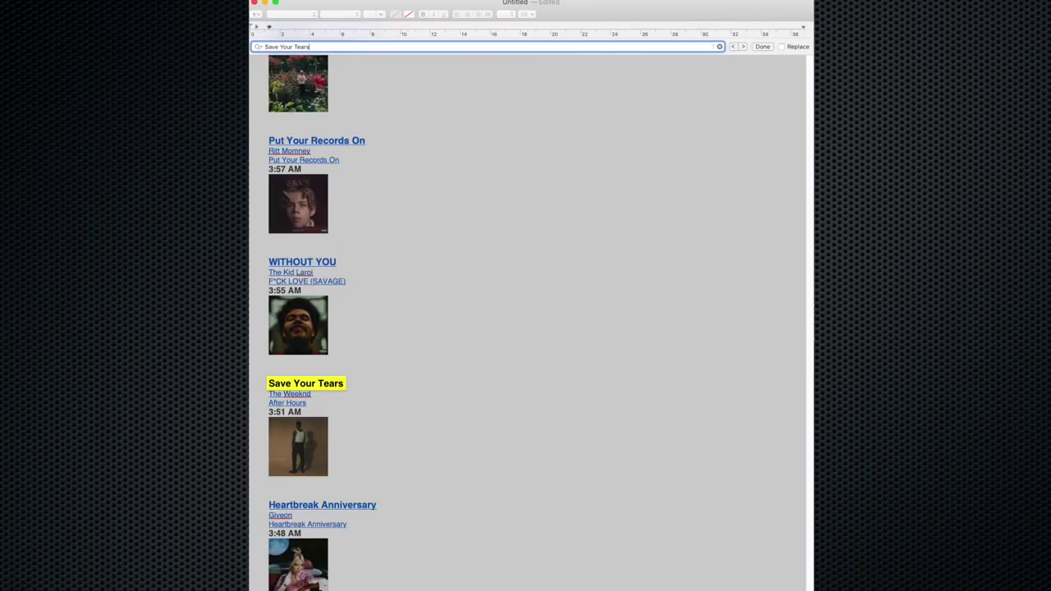
{"action": "key", "text": "Return"}
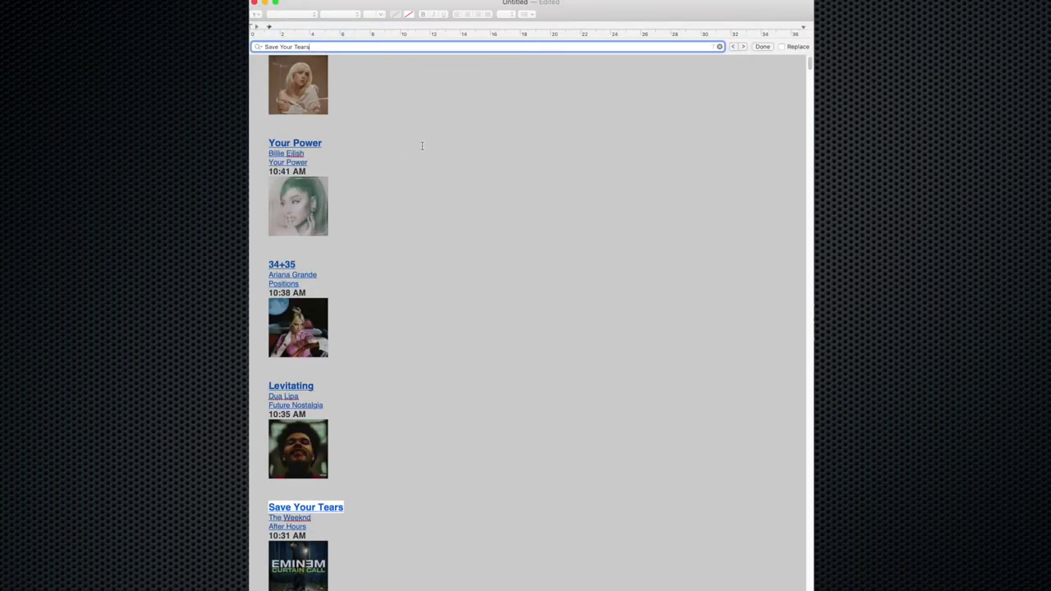
- Copy the song title MONTERO (Call Me By Your Name) from the 10:10 AM entry and search the document for it
{"action": "left_click_drag", "start_coordinate": [266, 143], "coordinate": [323, 143]}
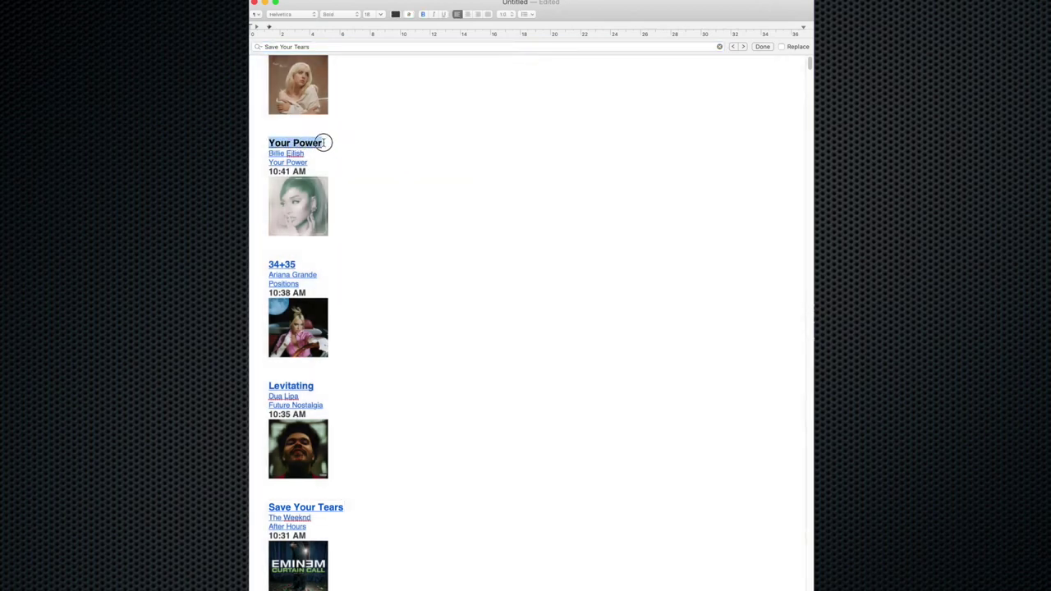
{"action": "scroll", "coordinate": [516, 190], "scroll_direction": "down", "scroll_amount": 15}
{"action": "left_click_drag", "start_coordinate": [269, 392], "coordinate": [428, 392]}
{"action": "key", "text": "super+c"}
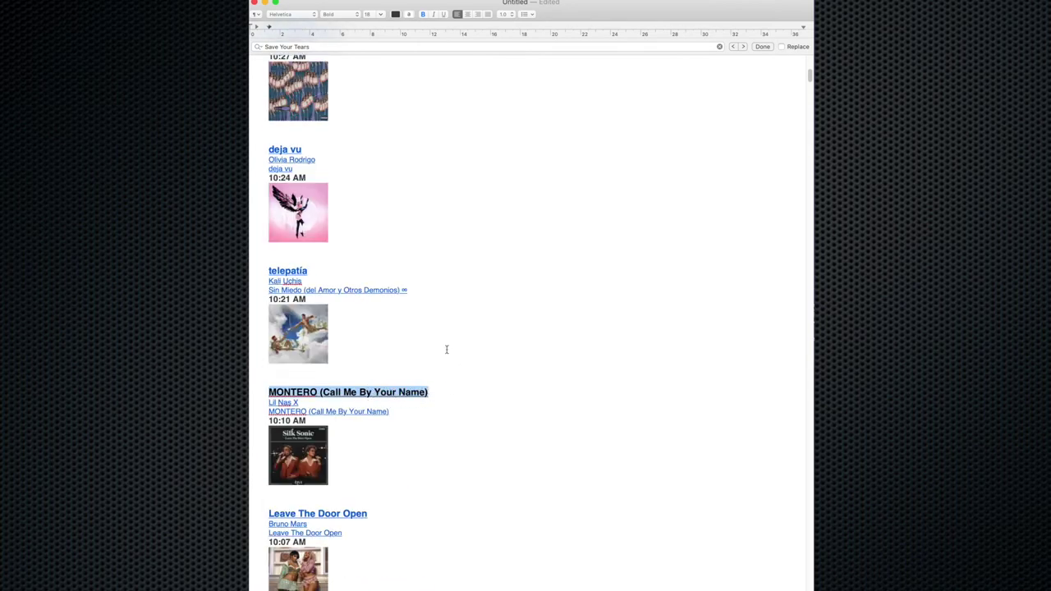
{"action": "left_click", "coordinate": [331, 45]}
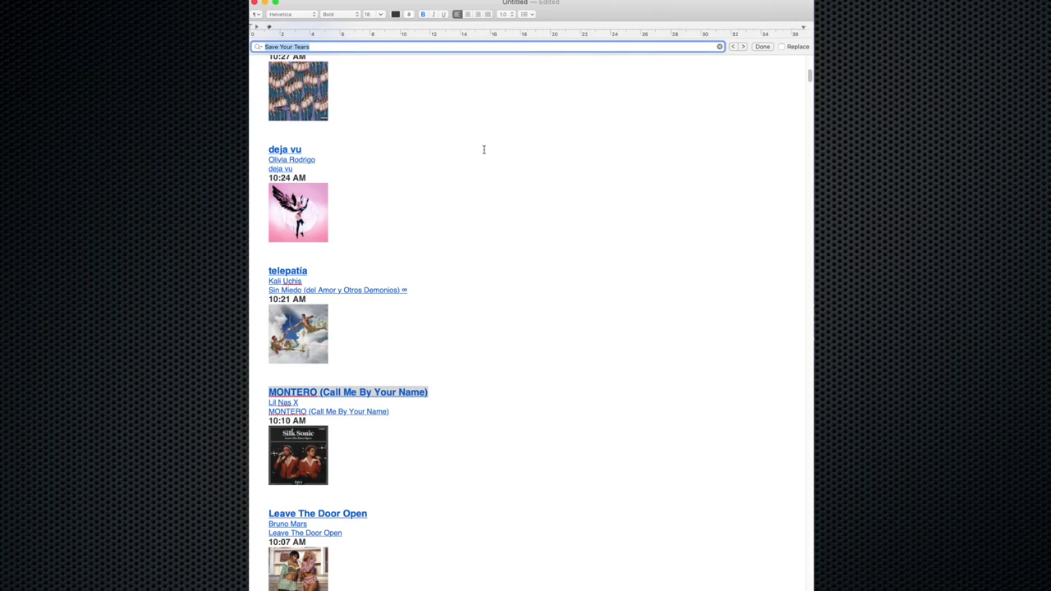
{"action": "key", "text": "super+v"}
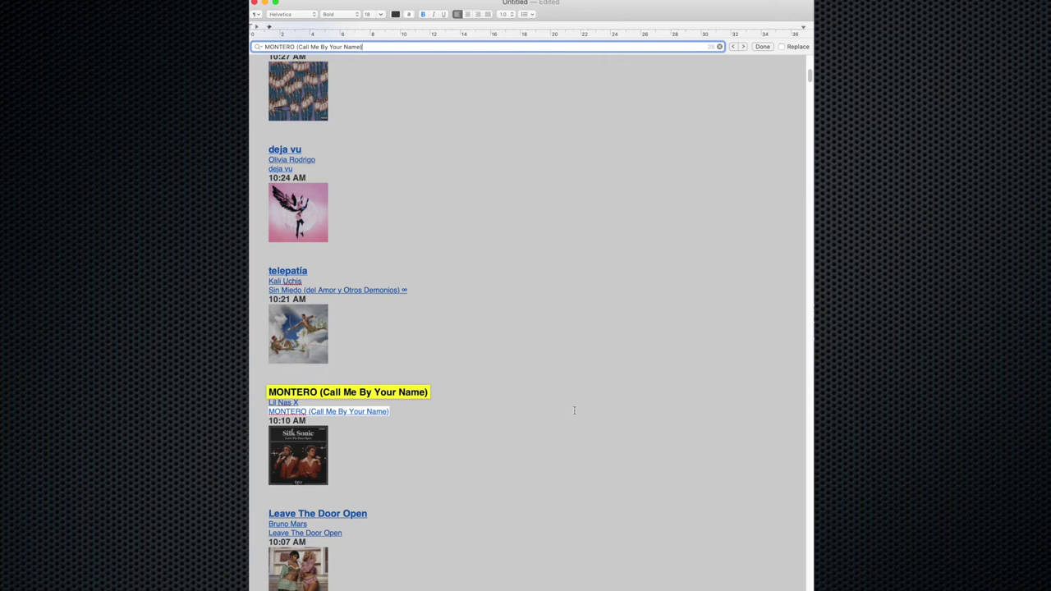
- Step through the occurrences of MONTERO (Call Me By Your Name) from the 10:10 AM entry to the 7:02 PM entry
{"action": "scroll", "coordinate": [579, 417], "scroll_direction": "down", "scroll_amount": 2}
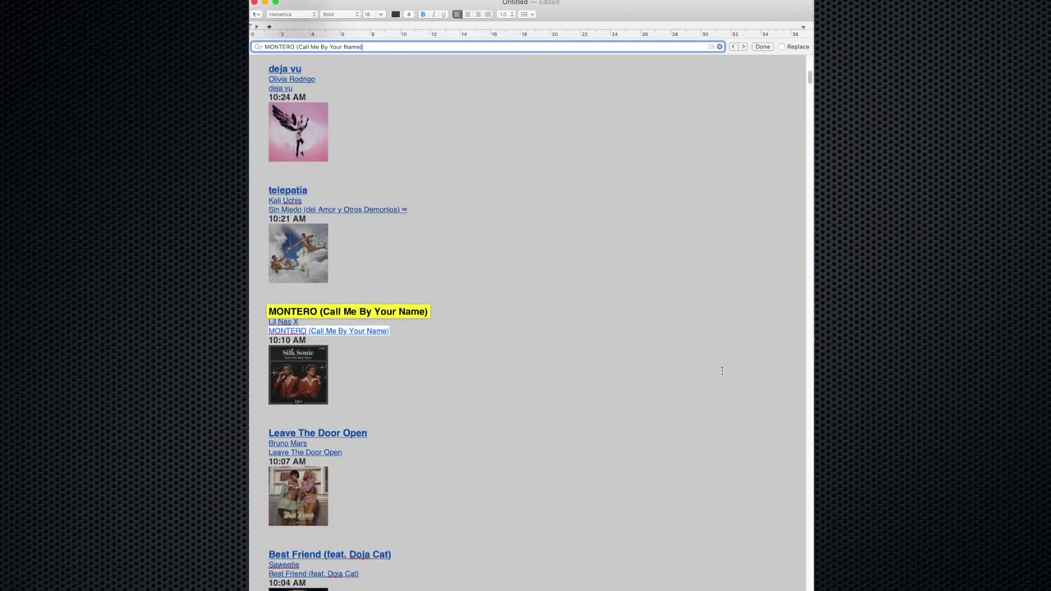
{"action": "scroll", "coordinate": [776, 364], "scroll_direction": "down", "scroll_amount": 1}
{"action": "scroll", "coordinate": [493, 364], "scroll_direction": "down", "scroll_amount": 1}
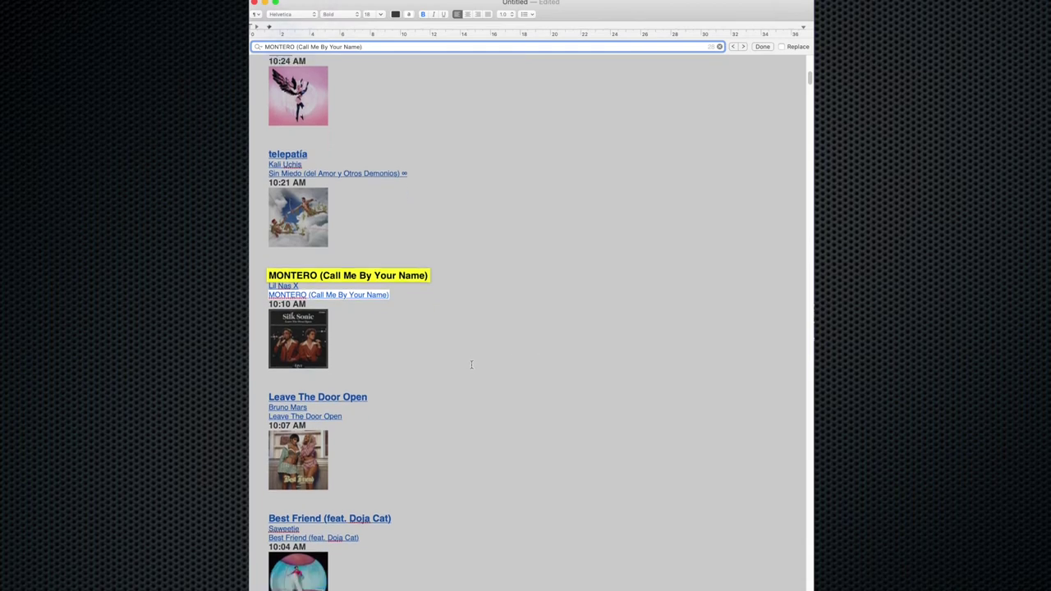
{"action": "scroll", "coordinate": [648, 363], "scroll_direction": "down", "scroll_amount": 1}
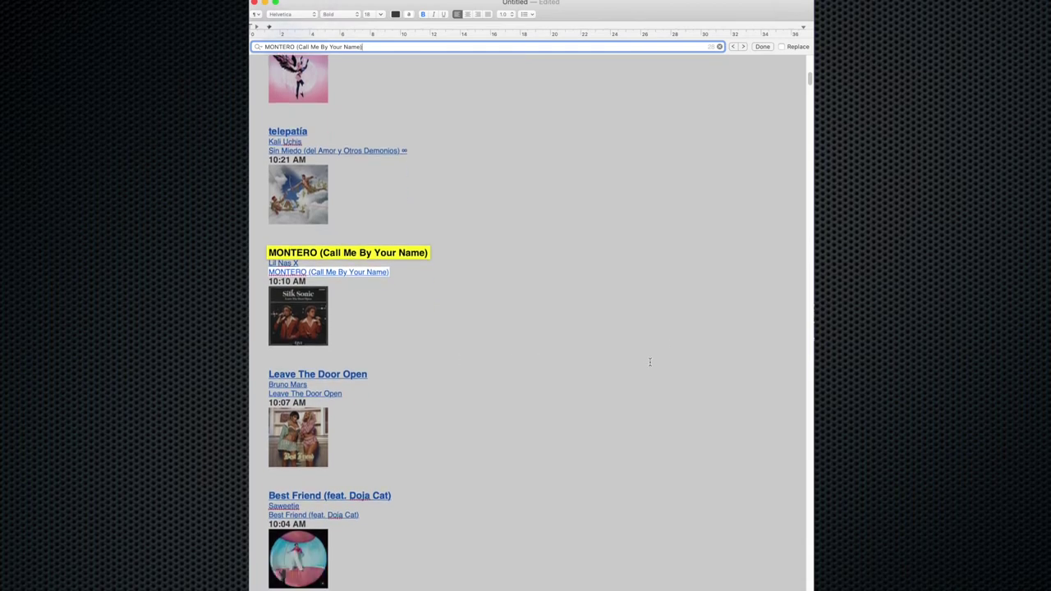
{"action": "left_click", "coordinate": [744, 48]}
{"action": "left_click", "coordinate": [744, 49]}
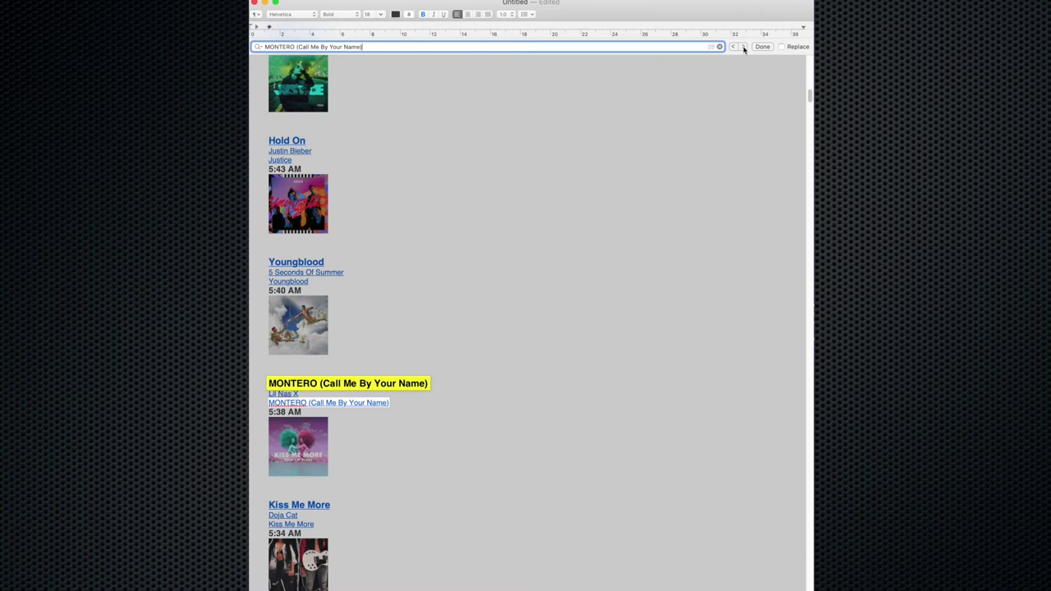
{"action": "left_click", "coordinate": [744, 47]}
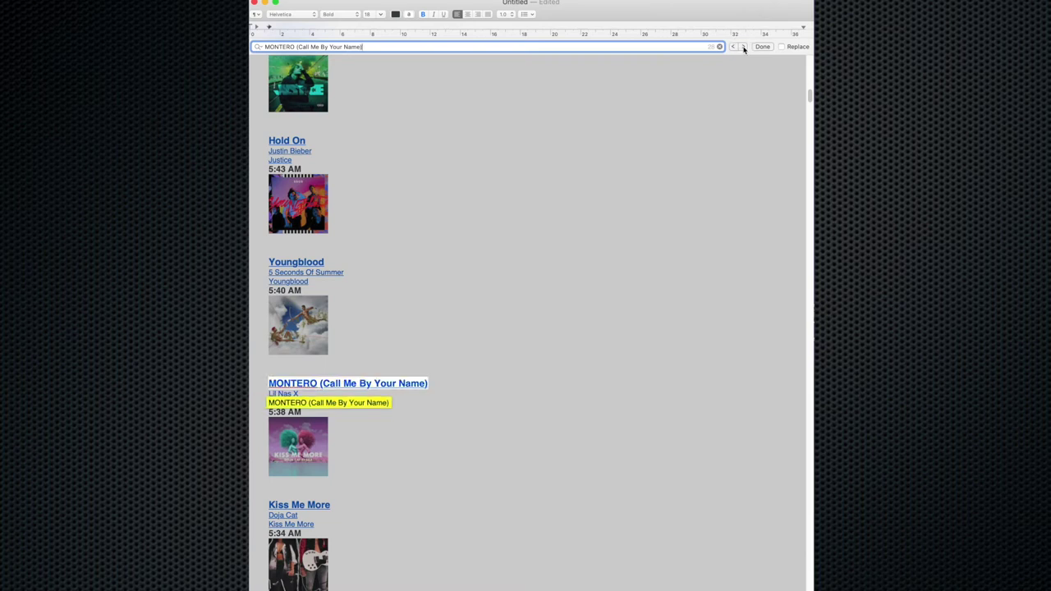
{"action": "left_click", "coordinate": [744, 48]}
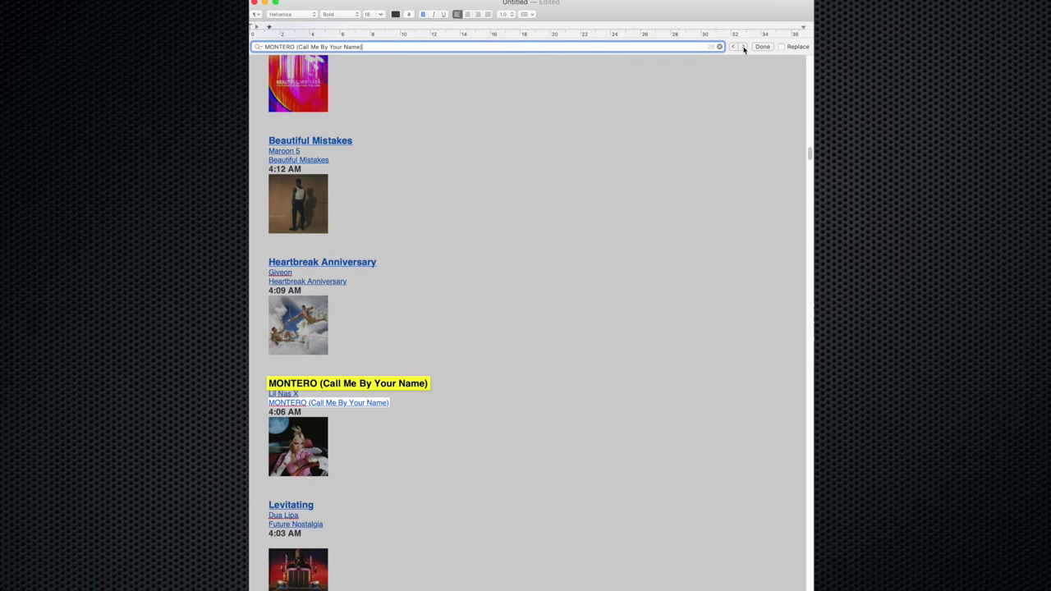
{"action": "left_click", "coordinate": [744, 47]}
{"action": "left_click", "coordinate": [744, 48]}
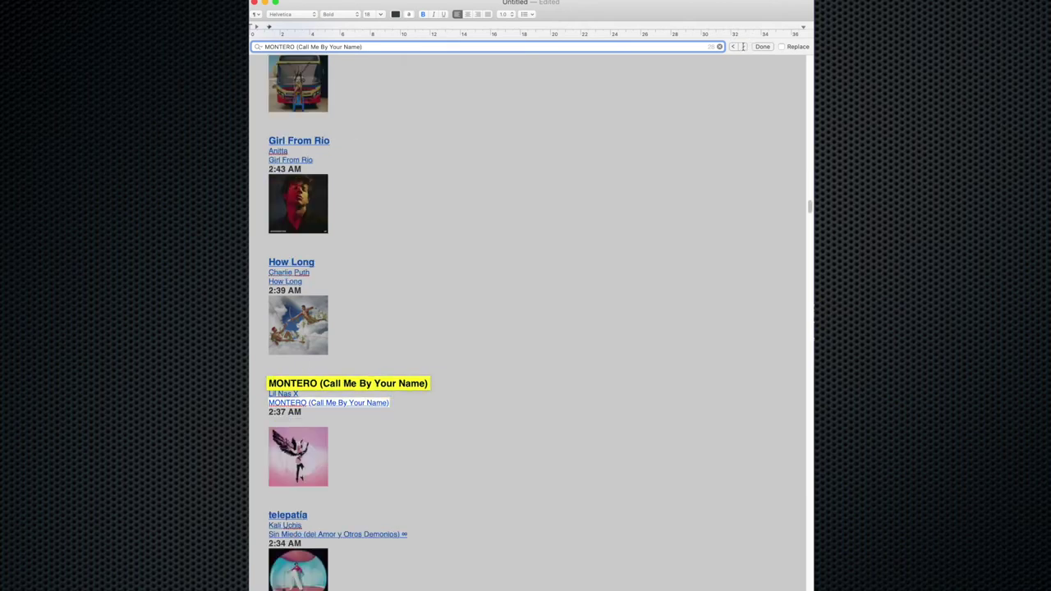
{"action": "left_click", "coordinate": [744, 47]}
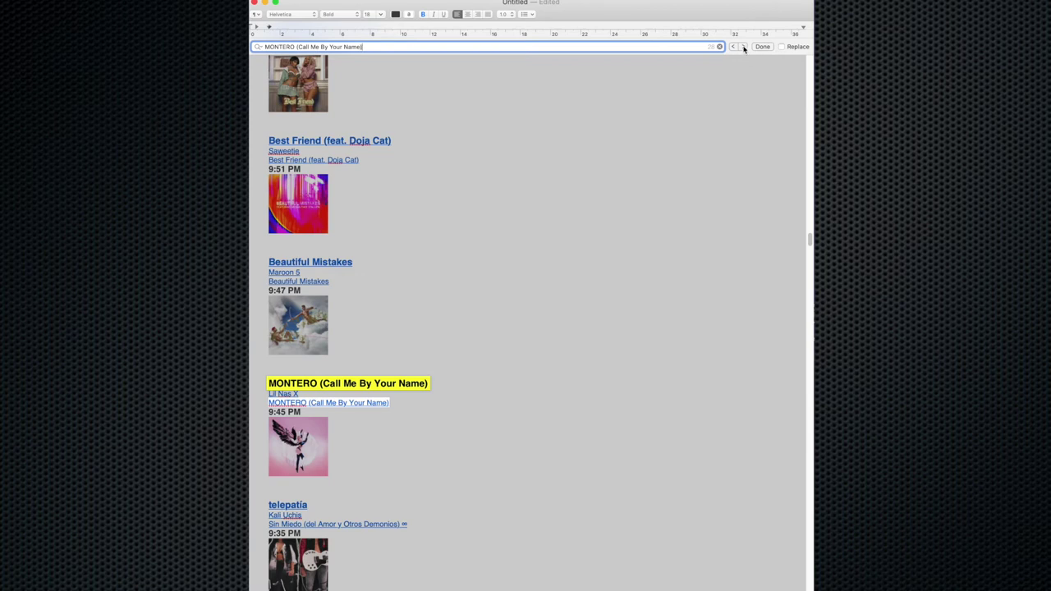
{"action": "left_click", "coordinate": [744, 48]}
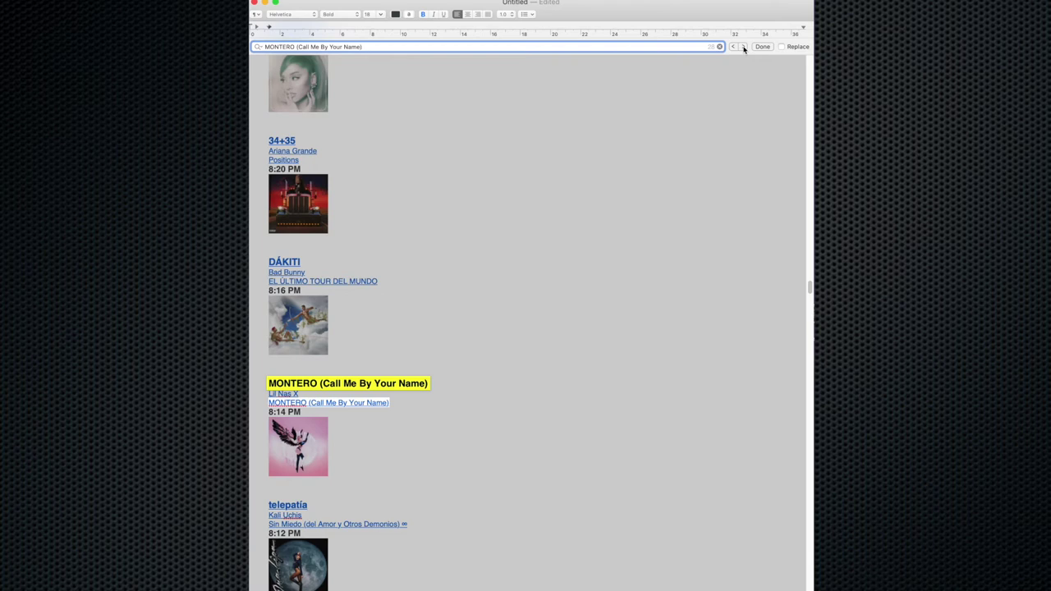
{"action": "left_click", "coordinate": [744, 48]}
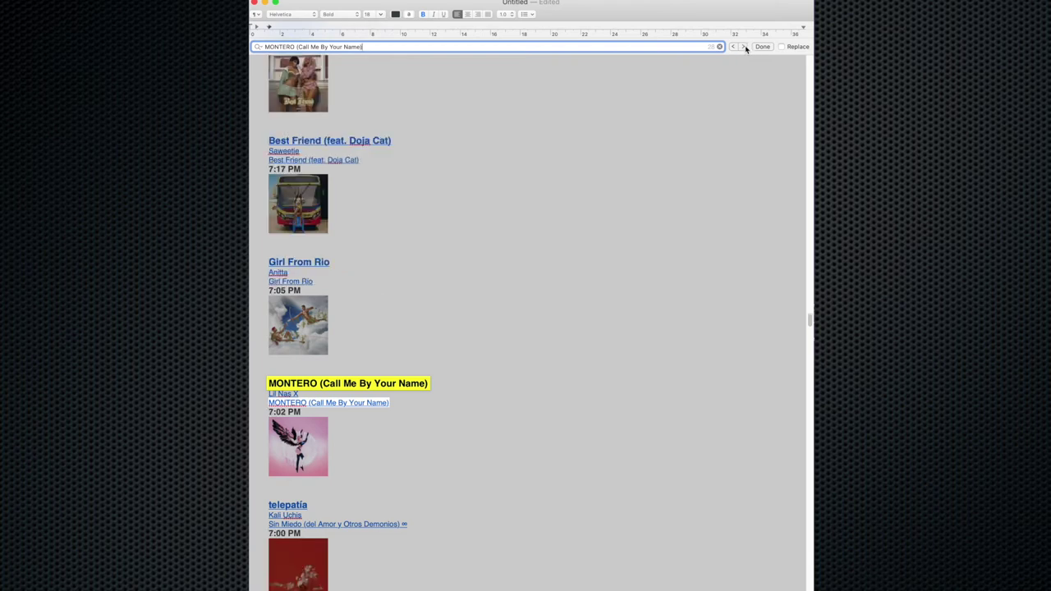
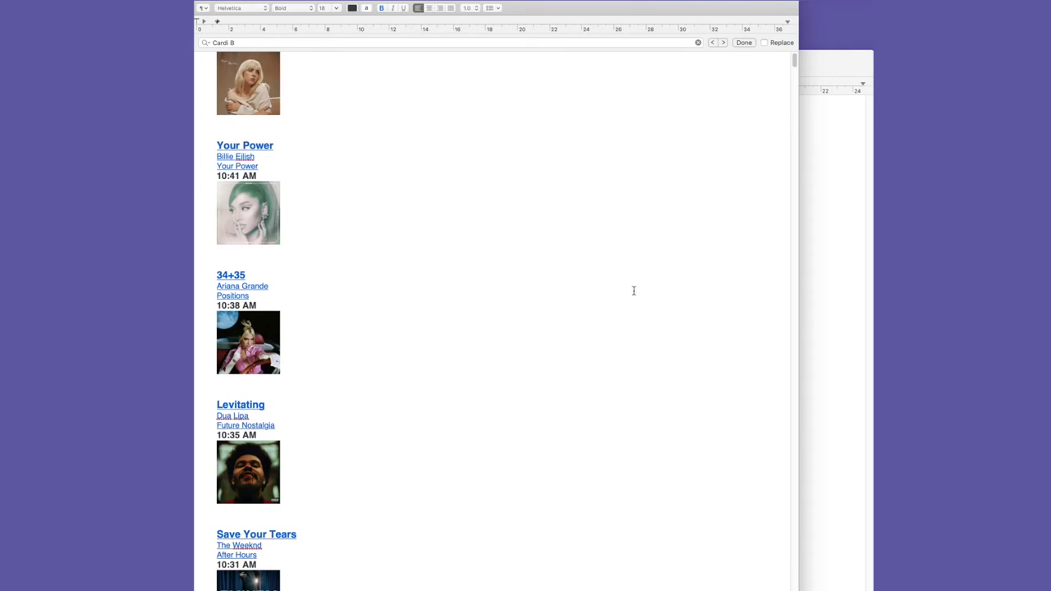
- Create a new blank document, and in the song list copy the title Your Power and search for it
{"action": "key", "text": "super+n"}
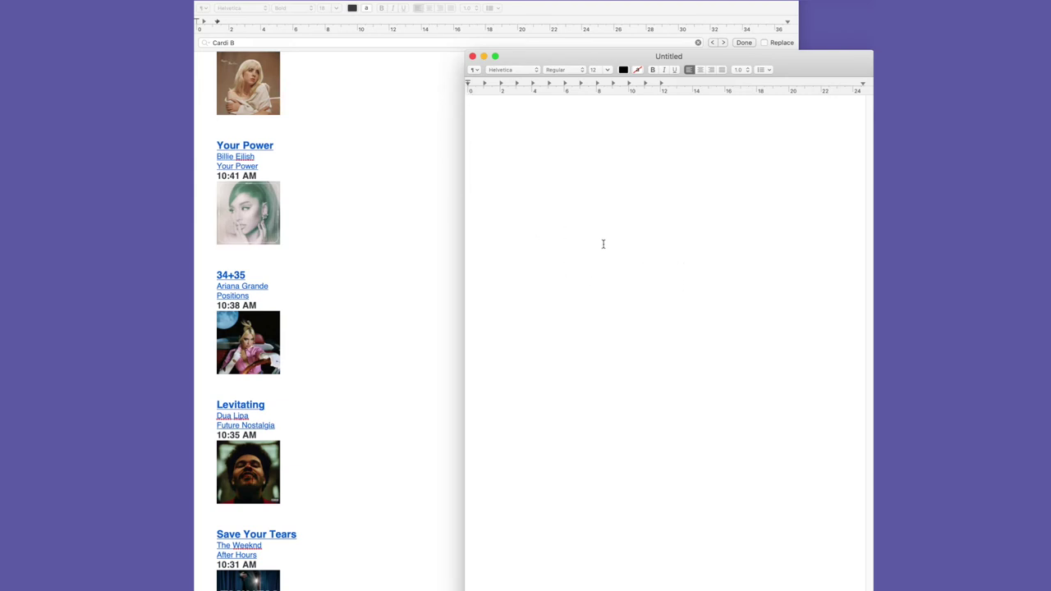
{"action": "left_click", "coordinate": [400, 264]}
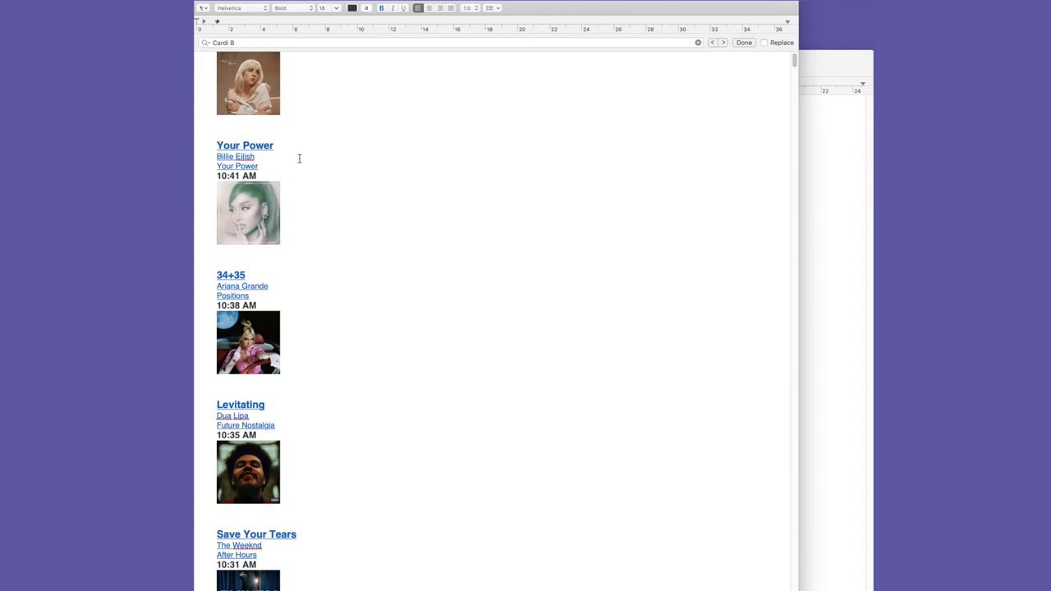
{"action": "left_click_drag", "start_coordinate": [211, 143], "coordinate": [276, 145]}
{"action": "key", "text": "super+c"}
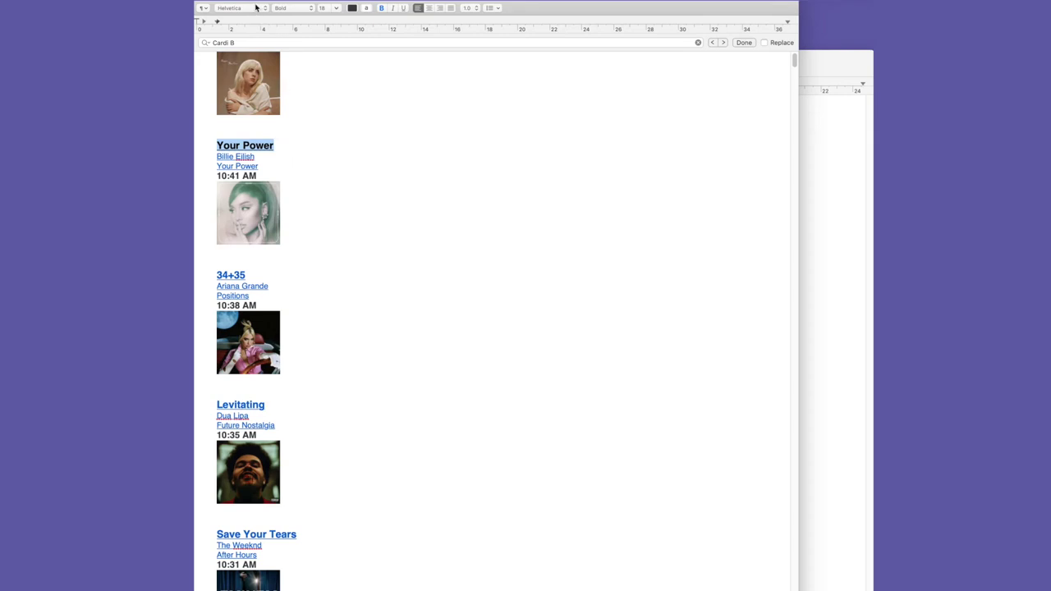
{"action": "key", "text": "super+e"}
{"action": "key", "text": "Return"}
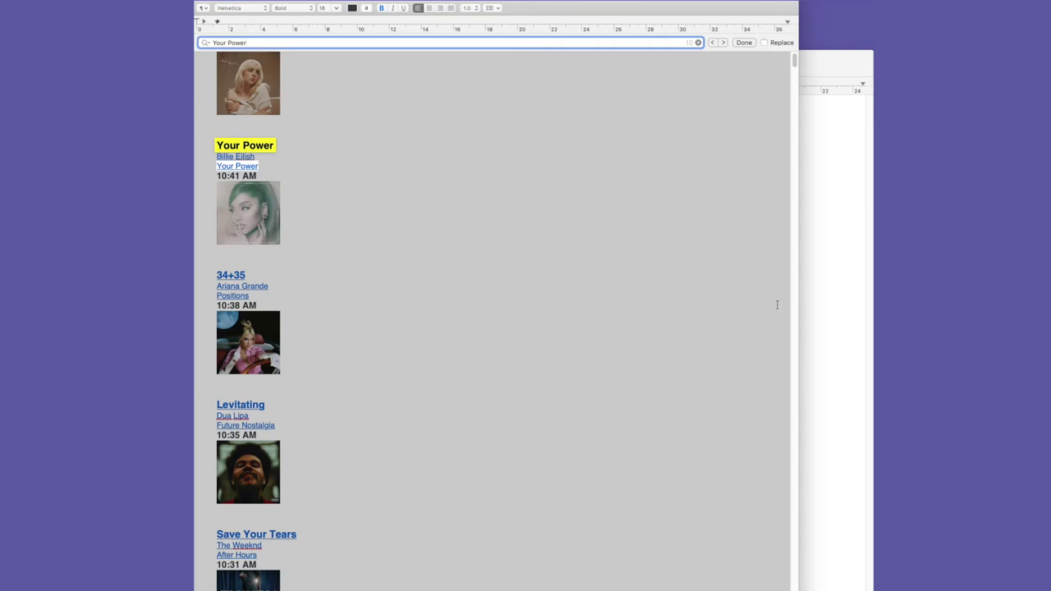
- Paste the copied song title Your Power into the new document below a block of blank lines
{"action": "left_click", "coordinate": [822, 386]}
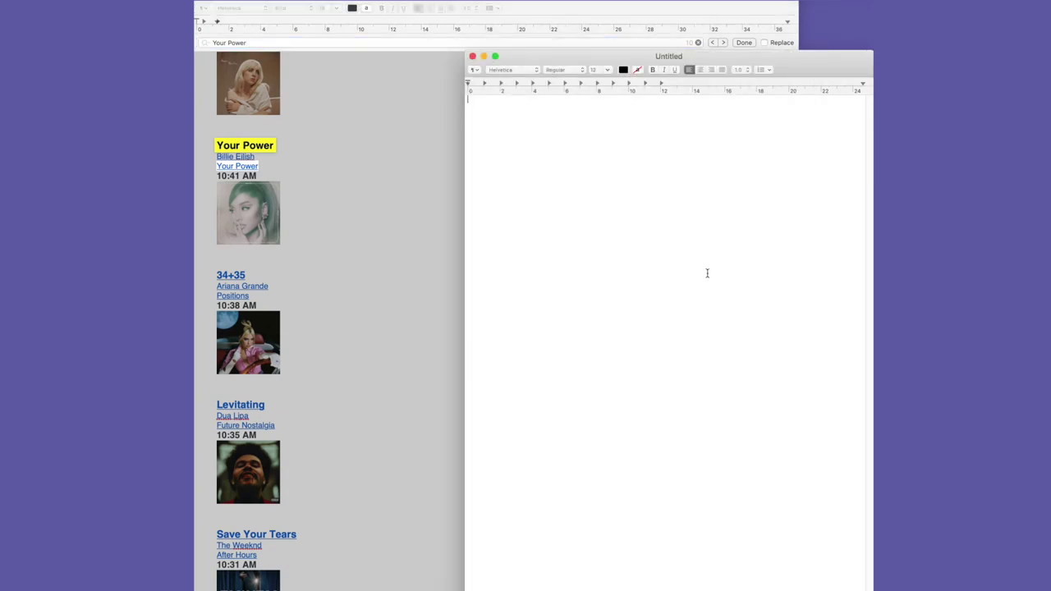
{"action": "key", "text": "Return"}
{"action": "key", "text": "Return"}
{"action": "key", "text": "Return"}
{"action": "key", "text": "Return"}
{"action": "key", "text": "Return"}
{"action": "key", "text": "Return"}
{"action": "key", "text": "Return"}
{"action": "key", "text": "super+v"}
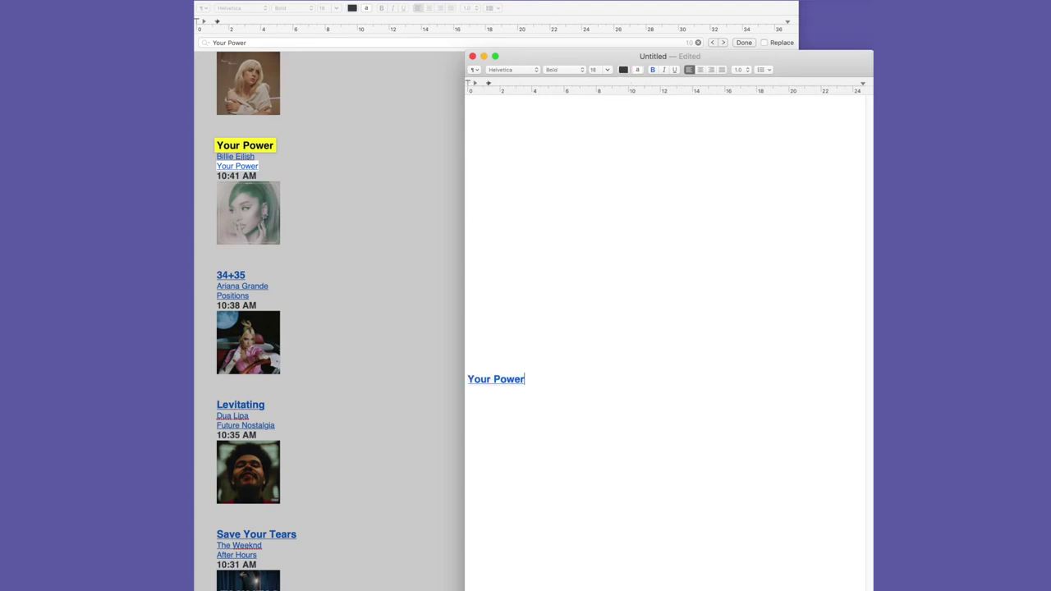
- Record the count 5 after Your Power, and in the song list copy the title 34+35 and search for it
{"action": "type", "text": "5"}
{"action": "left_click", "coordinate": [425, 277]}
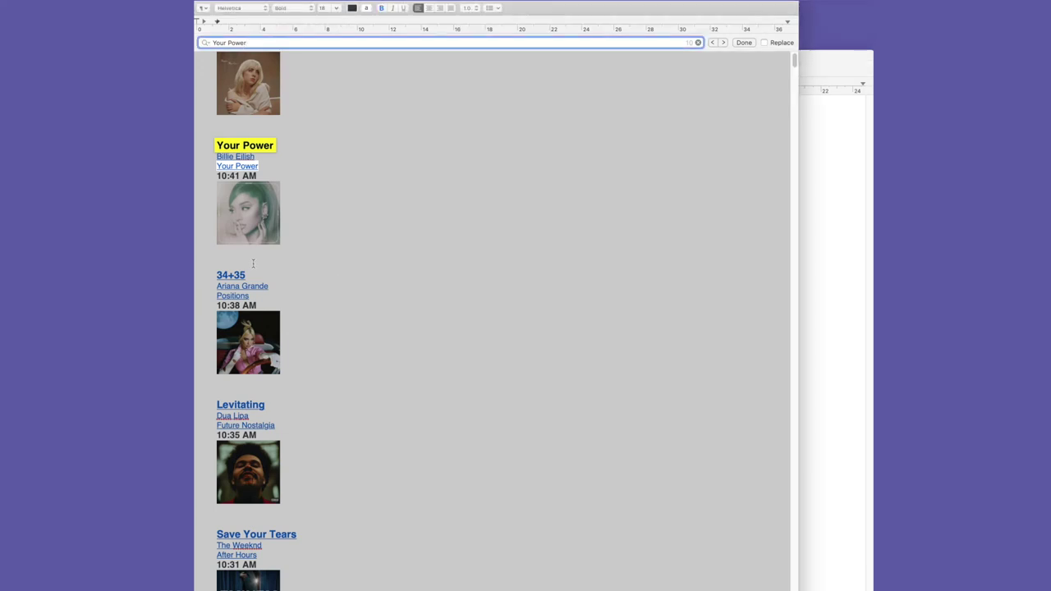
{"action": "left_click_drag", "start_coordinate": [246, 276], "coordinate": [217, 275]}
{"action": "key", "text": "super+c"}
{"action": "key", "text": "super+f"}
{"action": "key", "text": "super+e"}
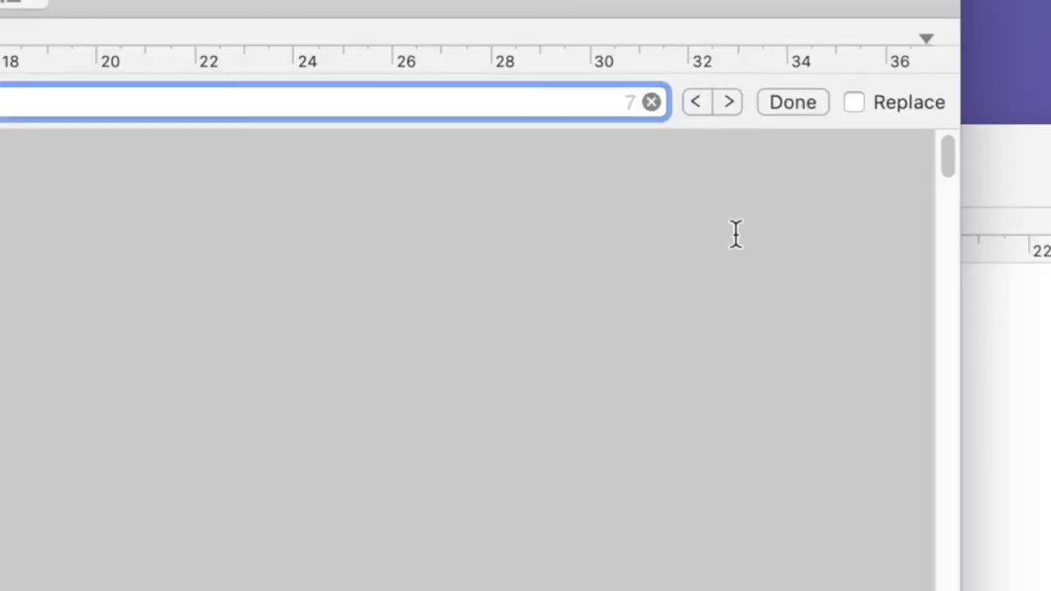
- Add the copied title 34+35 with the count 7 on a new line below Your Power in the new document
{"action": "key", "text": "super+grave"}
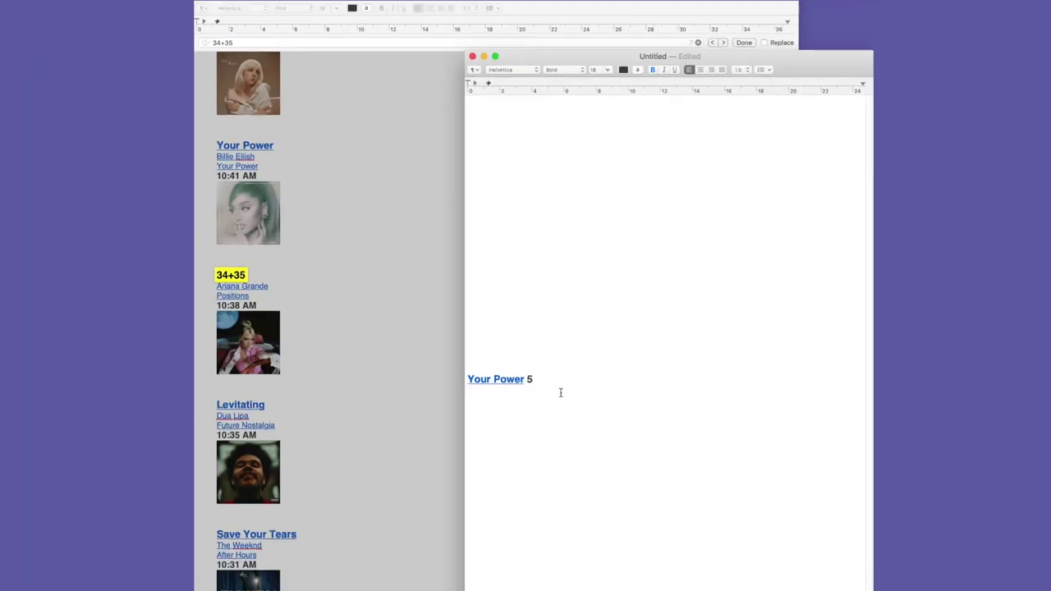
{"action": "key", "text": "Return"}
{"action": "key", "text": "super+v"}
{"action": "type", "text": "7"}
- Search the song list for Levitating and record it with the count 17 on the first line of the new document
{"action": "key", "text": "super+grave"}
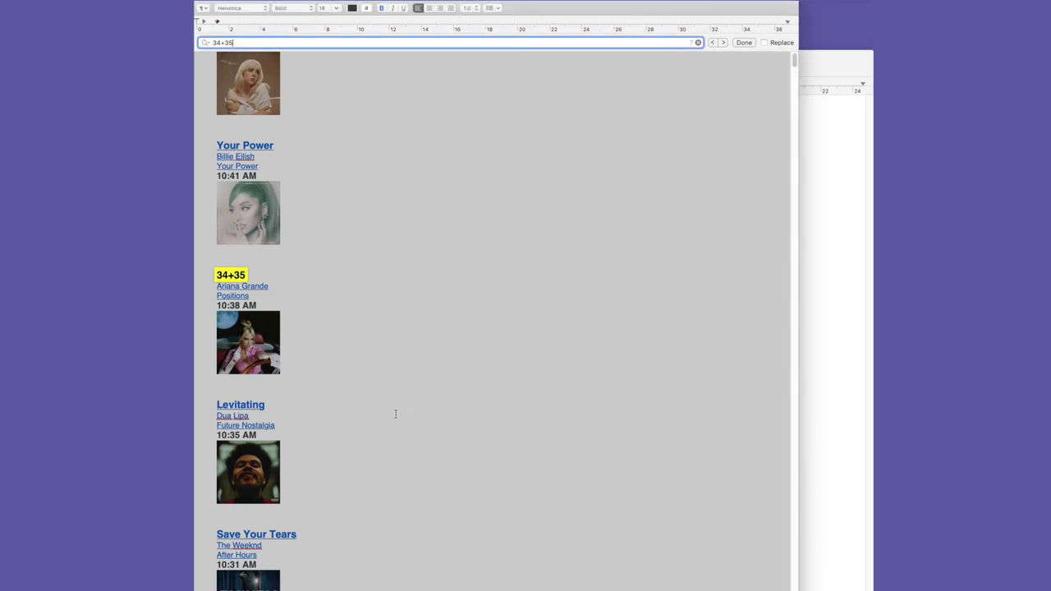
{"action": "key", "text": "super+grave"}
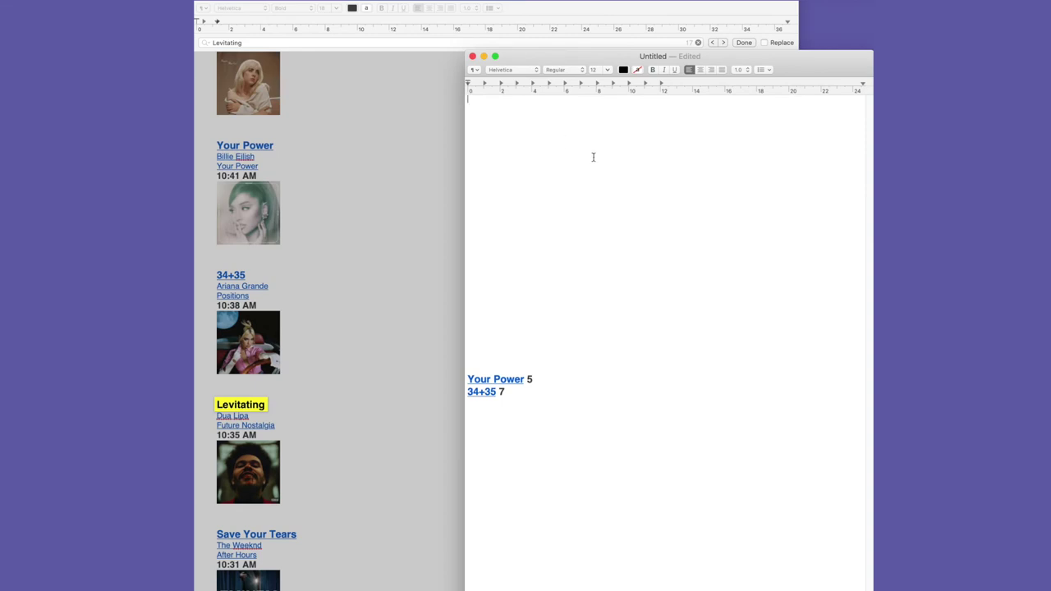
{"action": "type", "text": "Levitating"}
{"action": "type", "text": "17"}
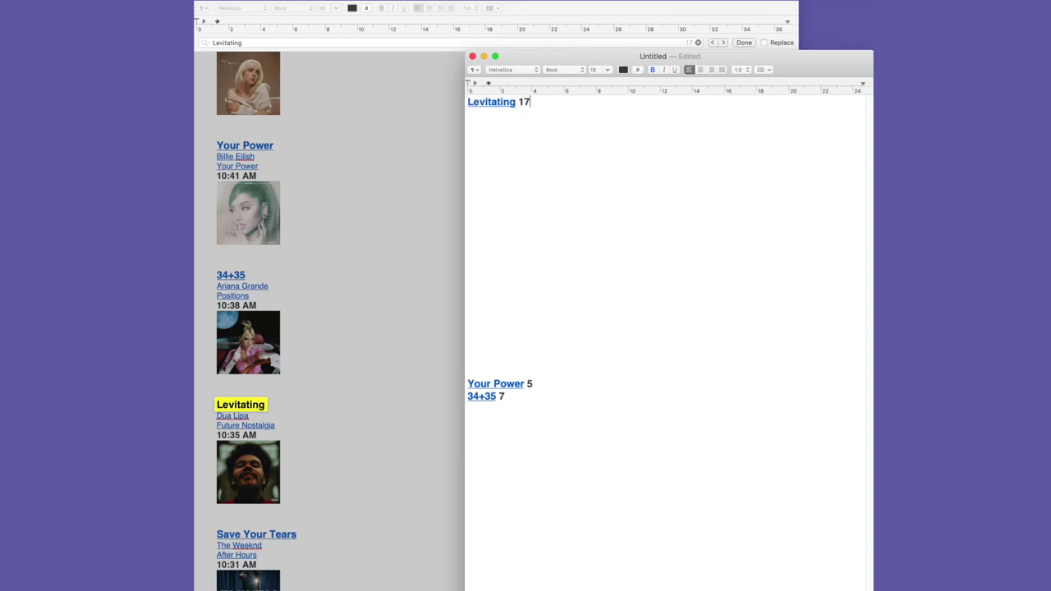
- Copy the title Save Your Tears, search the song list for it, and record it with the count 7 below 34+35
{"action": "left_click", "coordinate": [365, 536]}
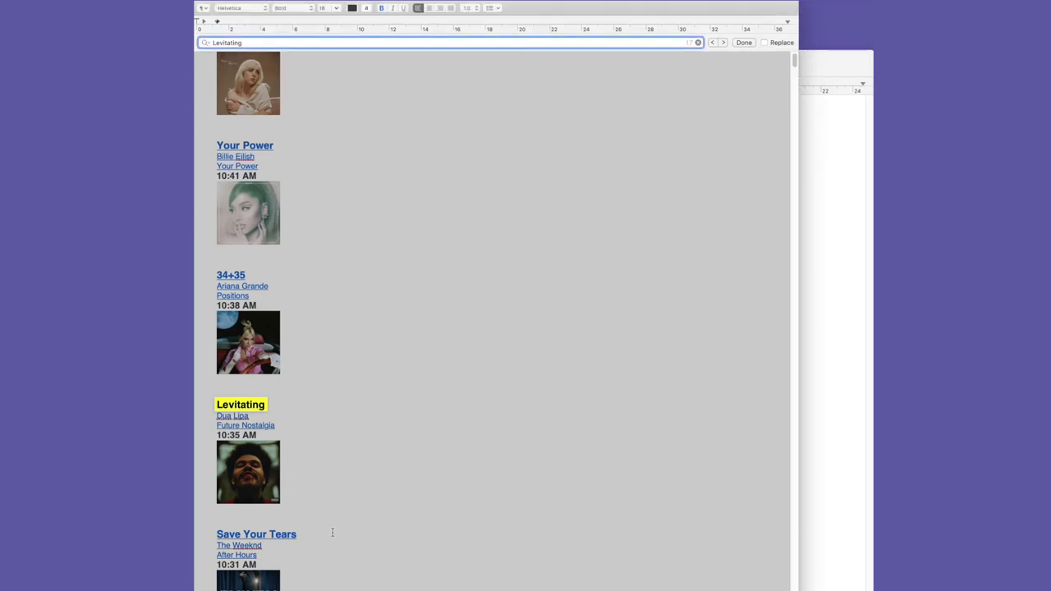
{"action": "left_click", "coordinate": [301, 534]}
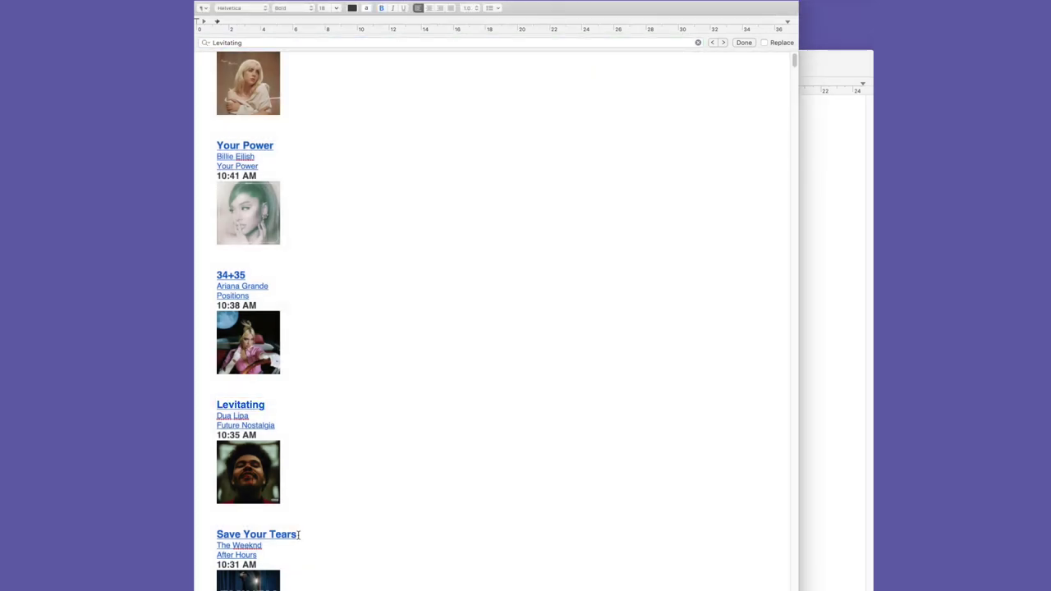
{"action": "left_click_drag", "start_coordinate": [298, 535], "coordinate": [211, 535]}
{"action": "key", "text": "super+c"}
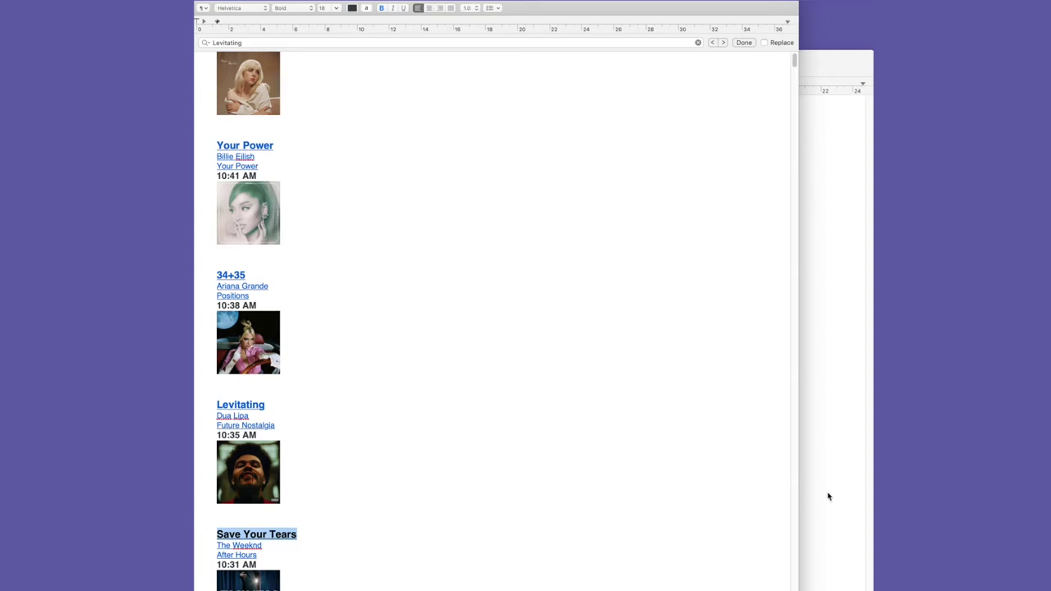
{"action": "left_click", "coordinate": [483, 42]}
{"action": "key", "text": "super+v"}
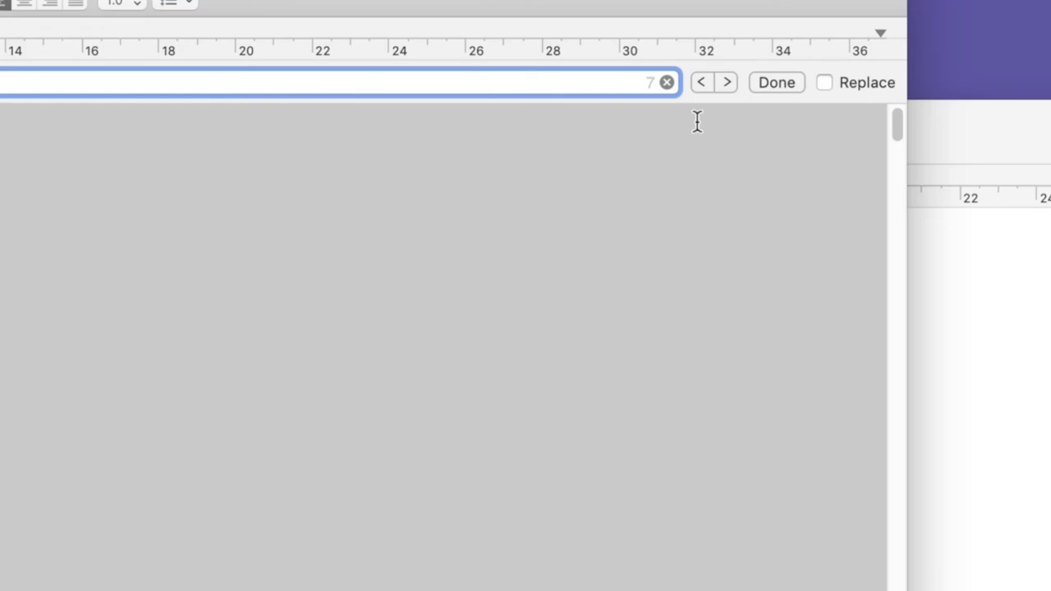
{"action": "key", "text": "super+grave"}
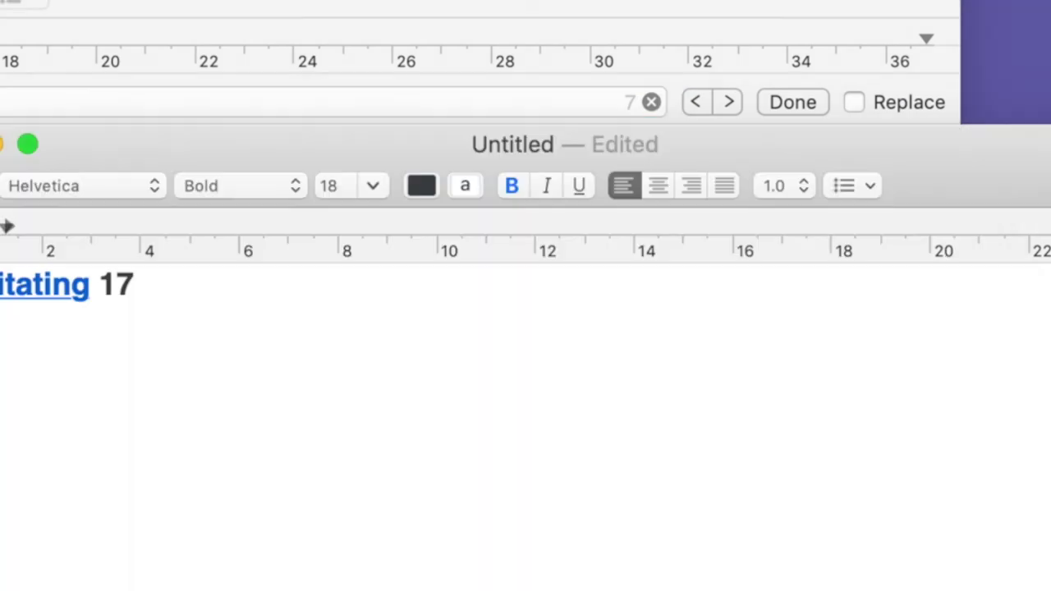
{"action": "key", "text": "super+grave"}
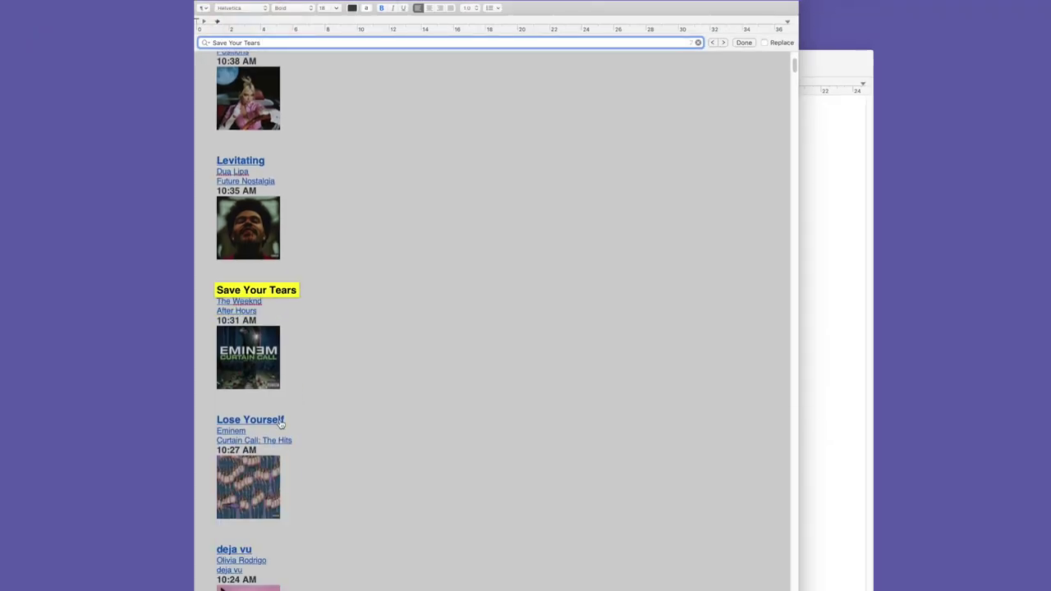
- Search the song list for Lose Yourself, and copy the title deja vu from the 10:24 AM entry and search for it
{"action": "left_click_drag", "start_coordinate": [285, 419], "coordinate": [209, 419]}
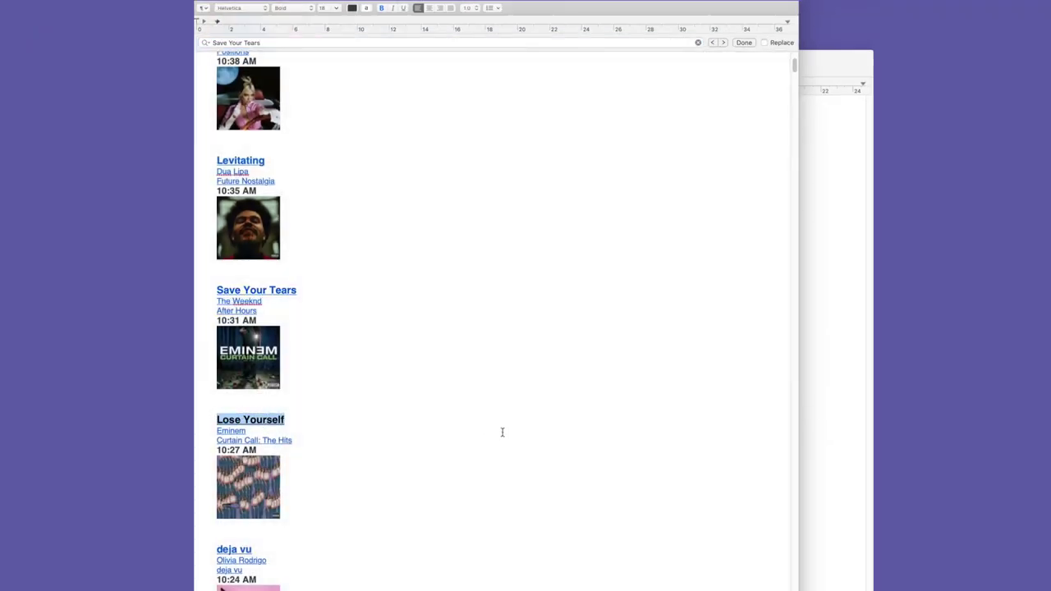
{"action": "key", "text": "super+e"}
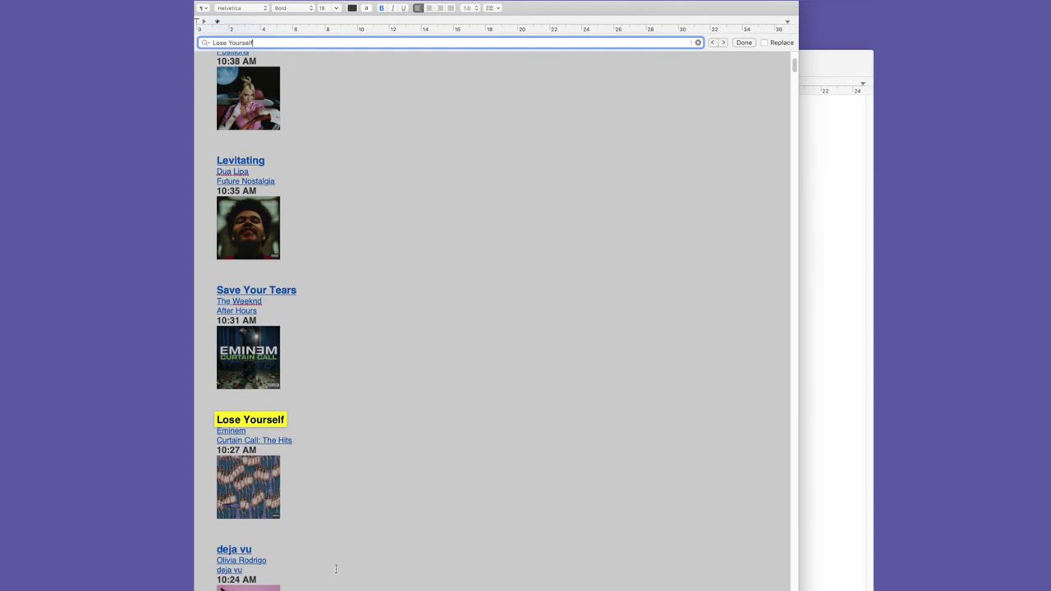
{"action": "left_click", "coordinate": [312, 534]}
{"action": "left_click_drag", "start_coordinate": [257, 551], "coordinate": [209, 549]}
{"action": "key", "text": "super+c"}
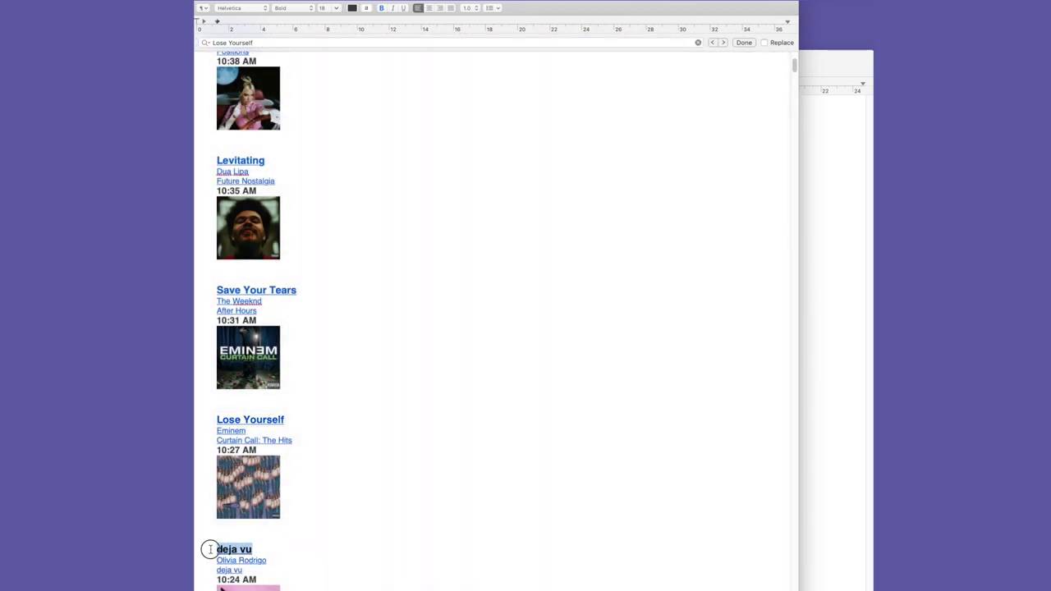
{"action": "key", "text": "super+e"}
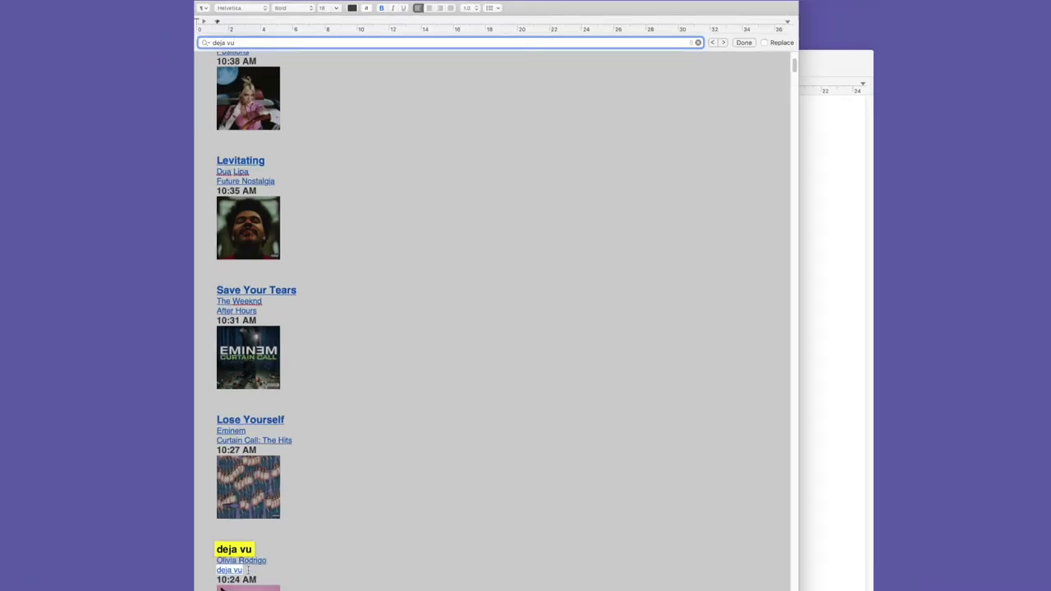
- Add deja vu with the count 3 to the new document, several blank lines below Save Your Tears
{"action": "left_click", "coordinate": [809, 548]}
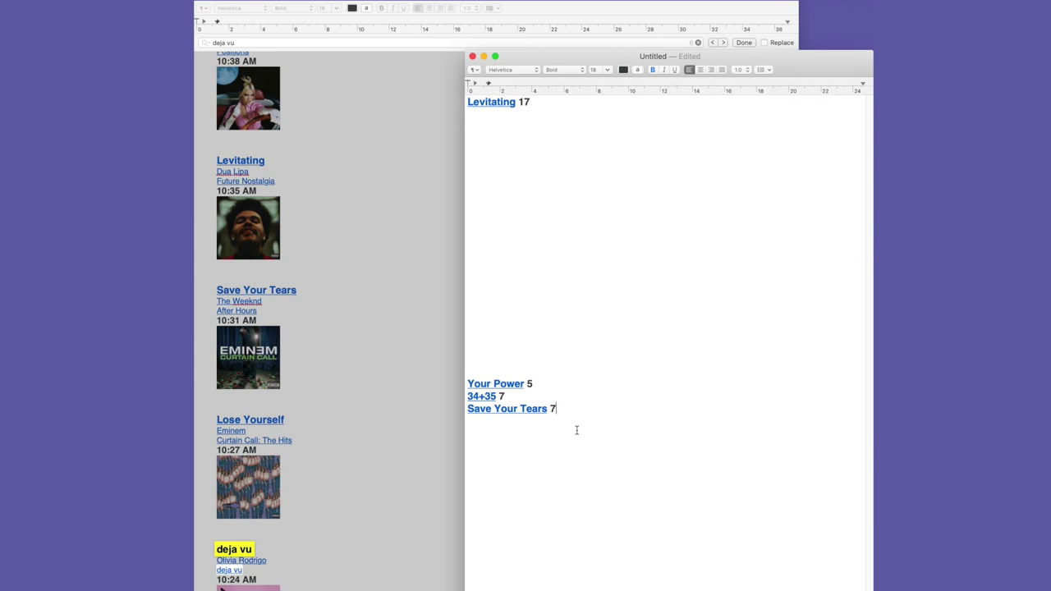
{"action": "key", "text": "Return"}
{"action": "key", "text": "Return"}
{"action": "key", "text": "Return"}
{"action": "key", "text": "Return"}
{"action": "key", "text": "Return"}
{"action": "key", "text": "Return"}
{"action": "key", "text": "Return"}
{"action": "key", "text": "super+v"}
{"action": "type", "text": "3"}
{"action": "key", "text": "Return"}
- Copy the title telepatía from the 10:21 AM entry and search the song list for it
{"action": "scroll", "coordinate": [427, 475], "scroll_direction": "down", "scroll_amount": 8}
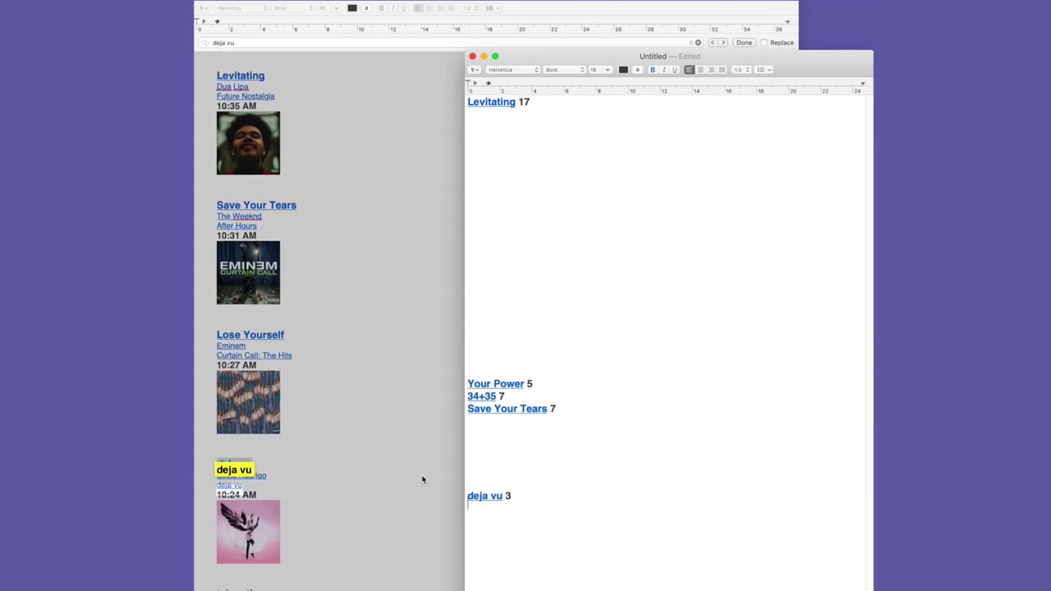
{"action": "double_click", "coordinate": [268, 376]}
{"action": "key", "text": "super+c"}
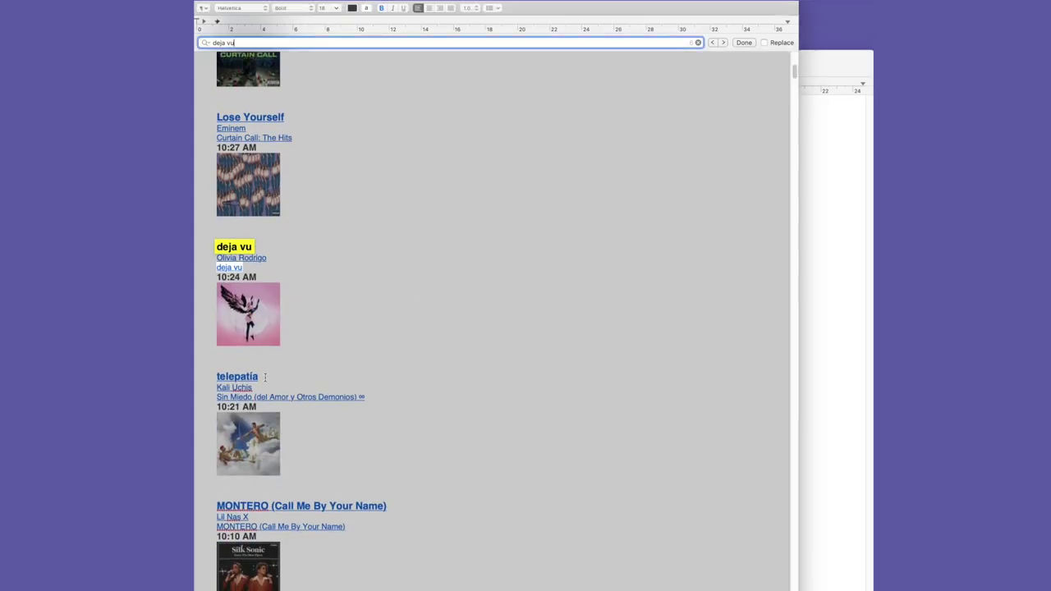
{"action": "left_click", "coordinate": [429, 33]}
{"action": "key", "text": "super+v"}
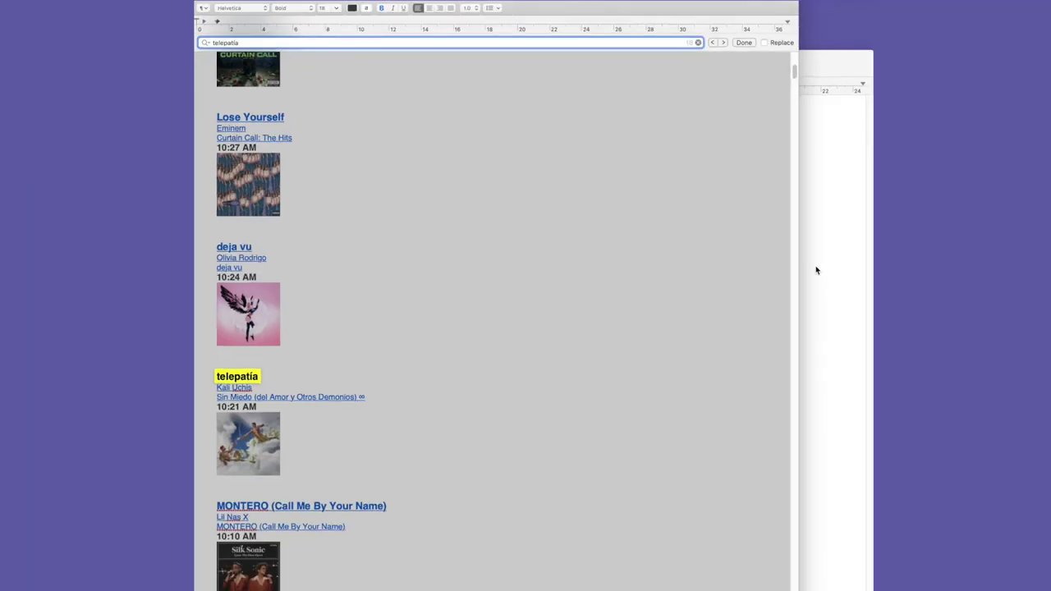
- Add telepatía with the count 18 on a new line below Levitating in the new document
{"action": "left_click", "coordinate": [816, 268]}
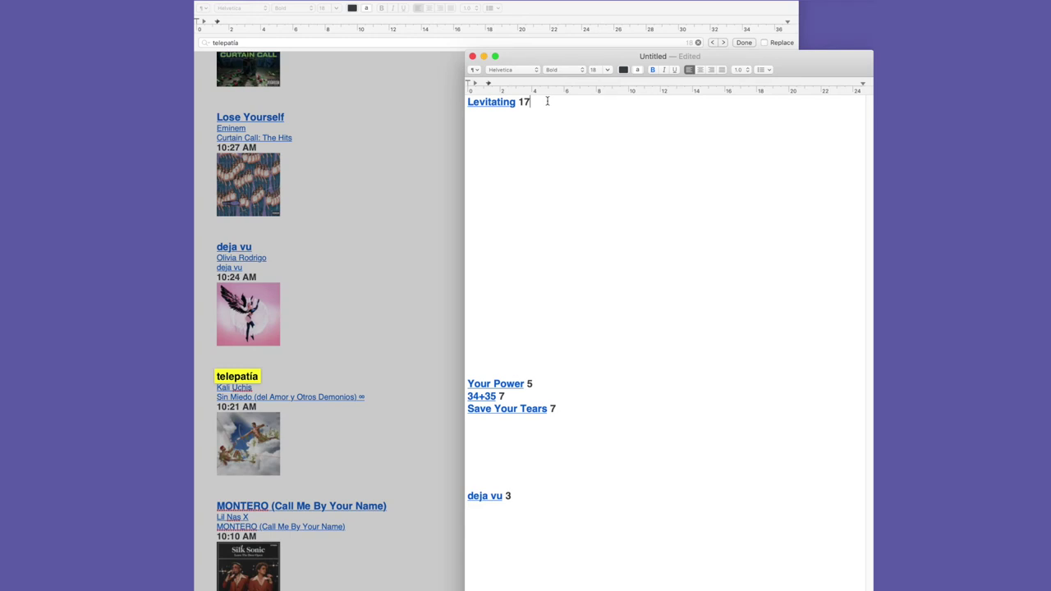
{"action": "key", "text": "Return"}
{"action": "key", "text": "super+v"}
{"action": "type", "text": "18"}
{"action": "key", "text": "Return"}
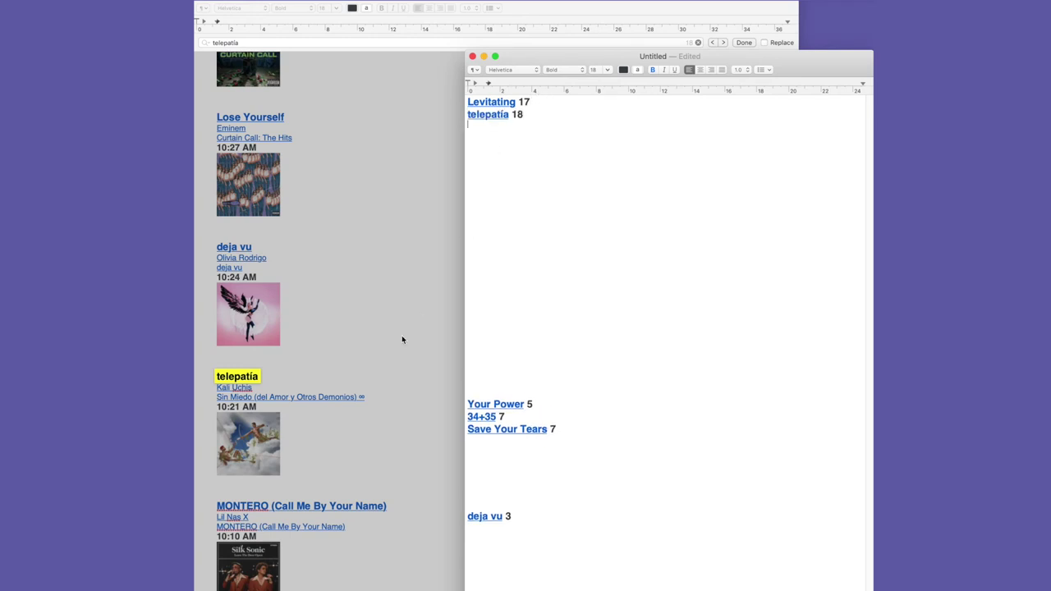
- Copy the word MONTERO from the 10:10 AM entry's title and search the song list for it
{"action": "scroll", "coordinate": [414, 503], "scroll_direction": "down", "scroll_amount": 2}
{"action": "left_click", "coordinate": [353, 466]}
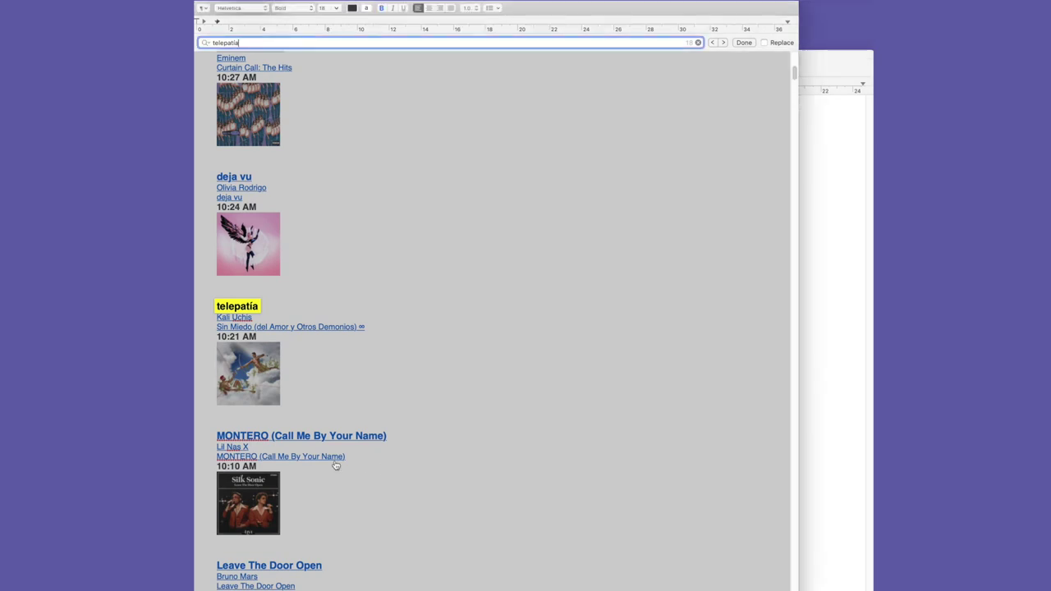
{"action": "double_click", "coordinate": [219, 436]}
{"action": "key", "text": "super+c"}
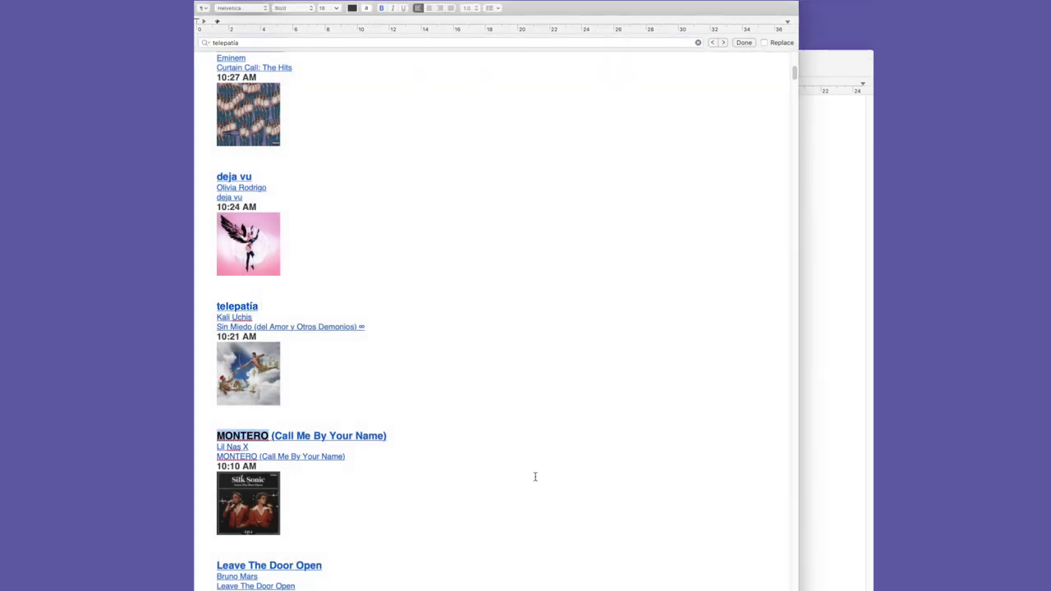
{"action": "key", "text": "super+f"}
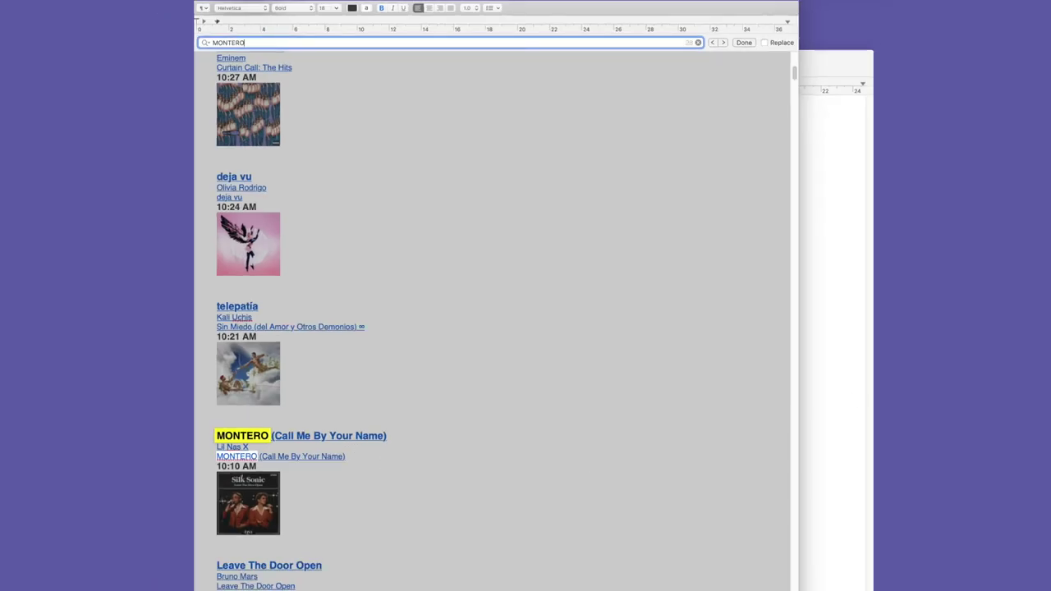
- Record MONTERO (Call Me By Your Name) with the count 14 below telepatía in the new document
{"action": "left_click", "coordinate": [815, 391]}
{"action": "left_click", "coordinate": [510, 129]}
{"action": "key", "text": "super+v"}
{"action": "type", "text": "14"}
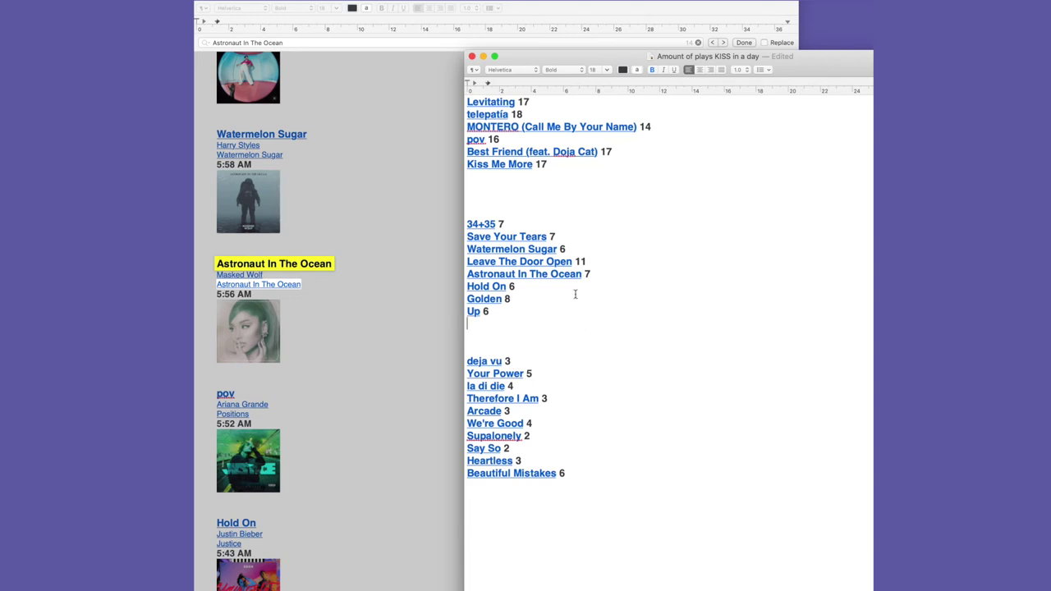
- Move the Leave The Door Open 11 line from the middle group to below Kiss Me More, and remove the empty line it left
{"action": "left_click_drag", "start_coordinate": [588, 259], "coordinate": [469, 261]}
{"action": "key", "text": "super+c"}
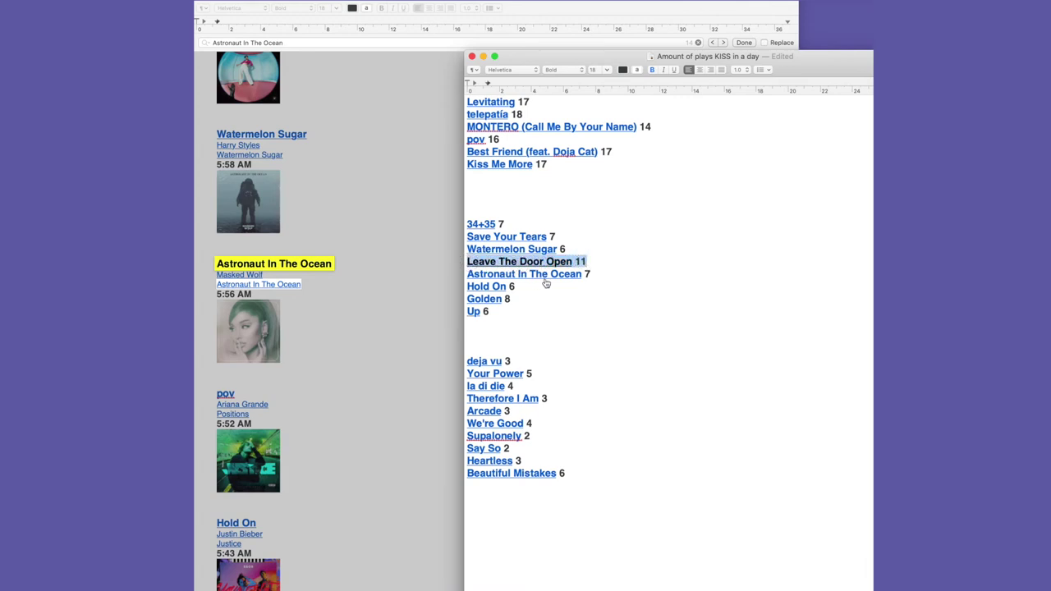
{"action": "key", "text": "BackSpace"}
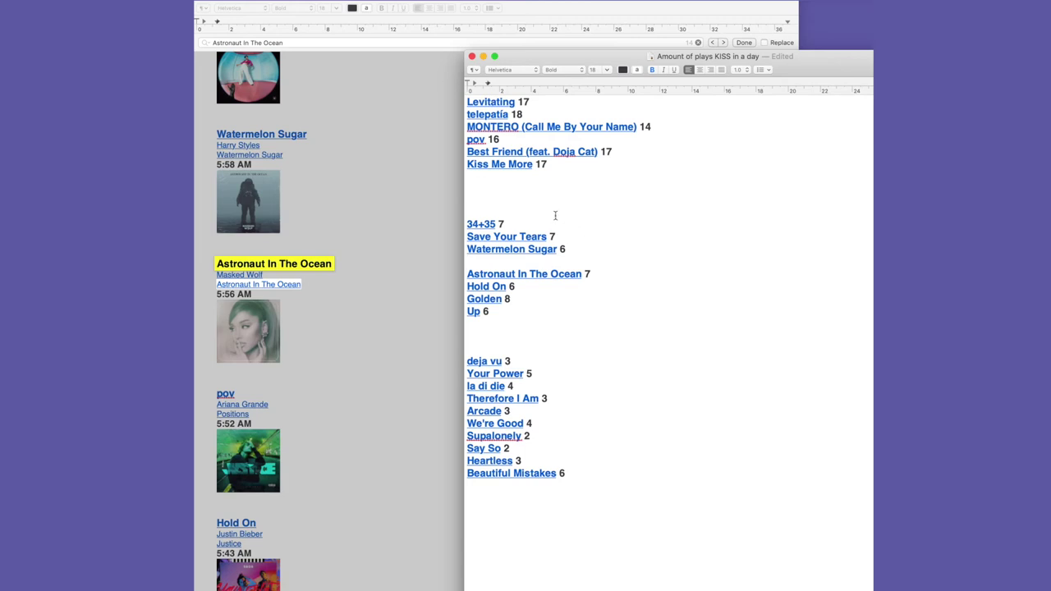
{"action": "left_click", "coordinate": [509, 181]}
{"action": "key", "text": "super+v"}
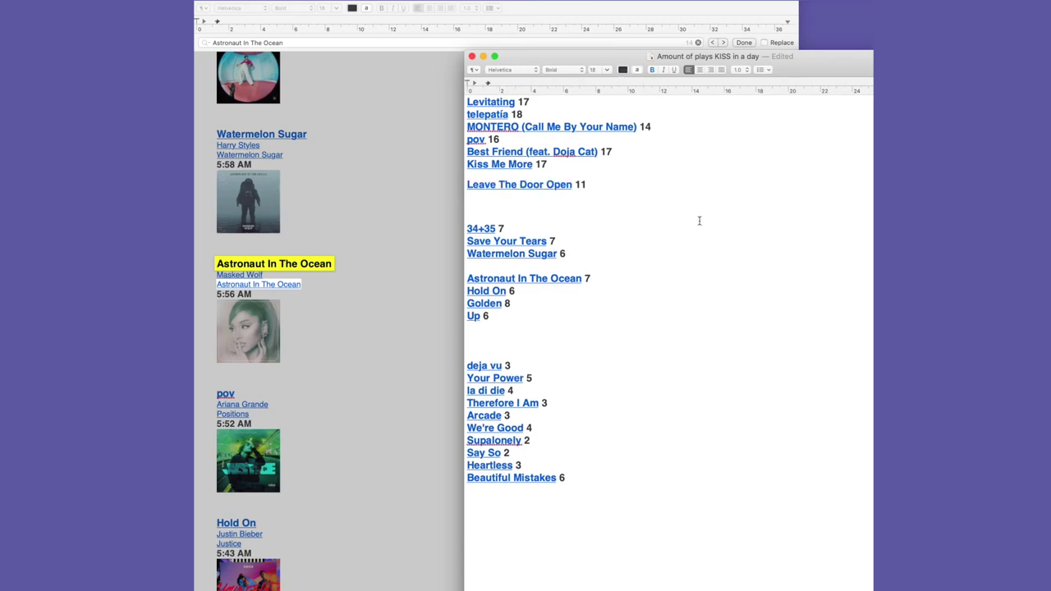
{"action": "left_click", "coordinate": [609, 265]}
{"action": "key", "text": "BackSpace"}
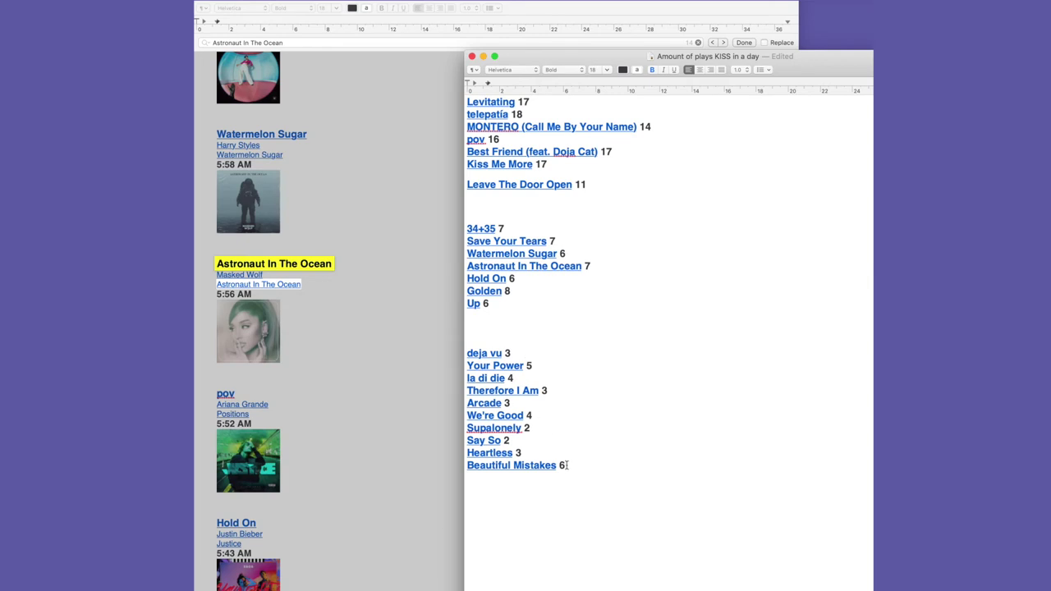
- Move the Beautiful Mistakes 6 line from the last group to a new line below Up in the middle group
{"action": "triple_click", "coordinate": [494, 465]}
{"action": "key", "text": "super+c"}
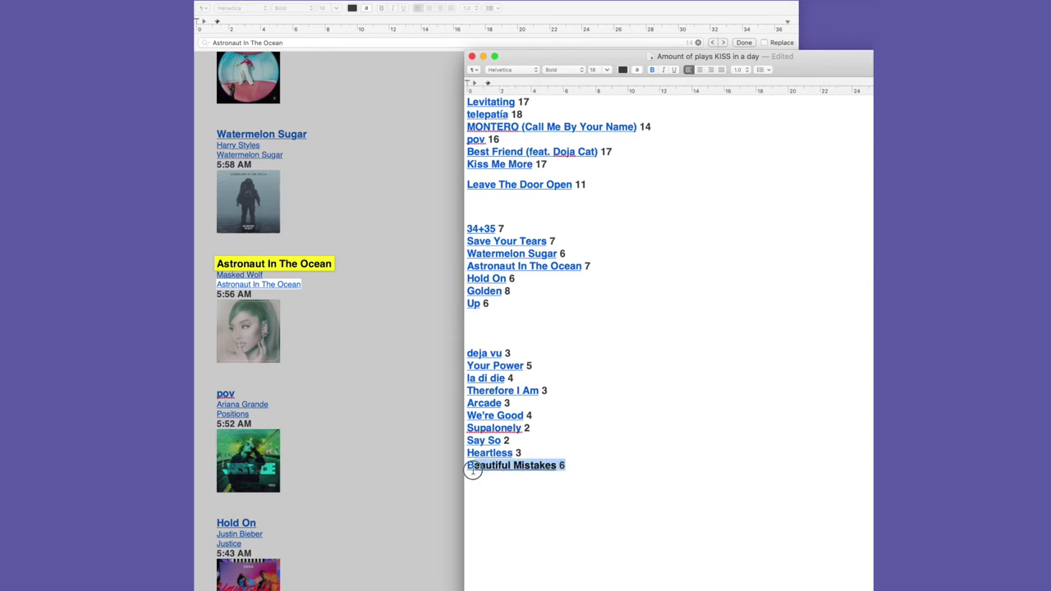
{"action": "key", "text": "BackSpace"}
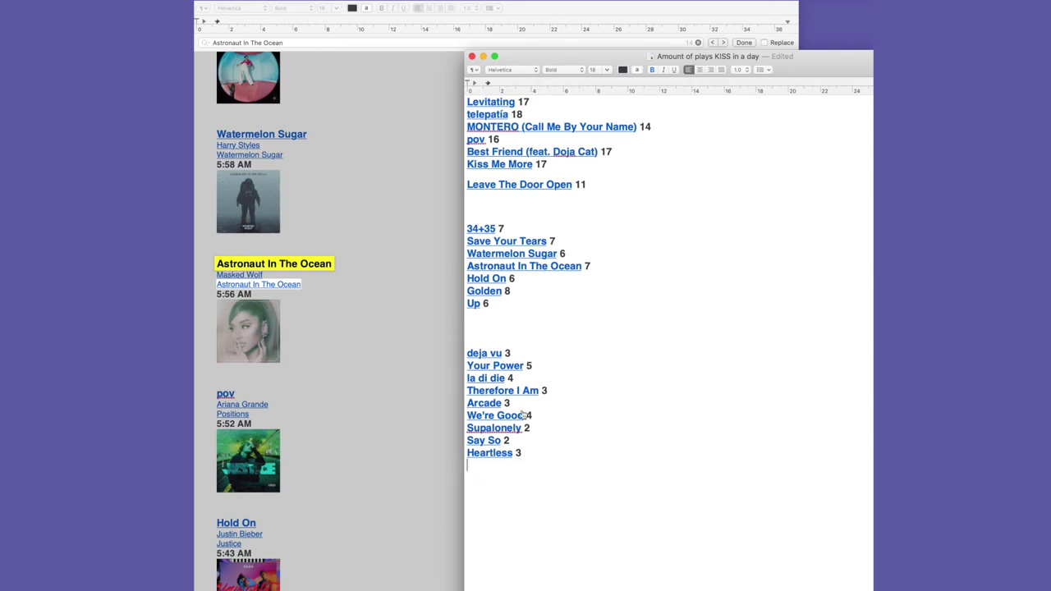
{"action": "left_click", "coordinate": [501, 303]}
{"action": "key", "text": "Return"}
{"action": "key", "text": "super+v"}
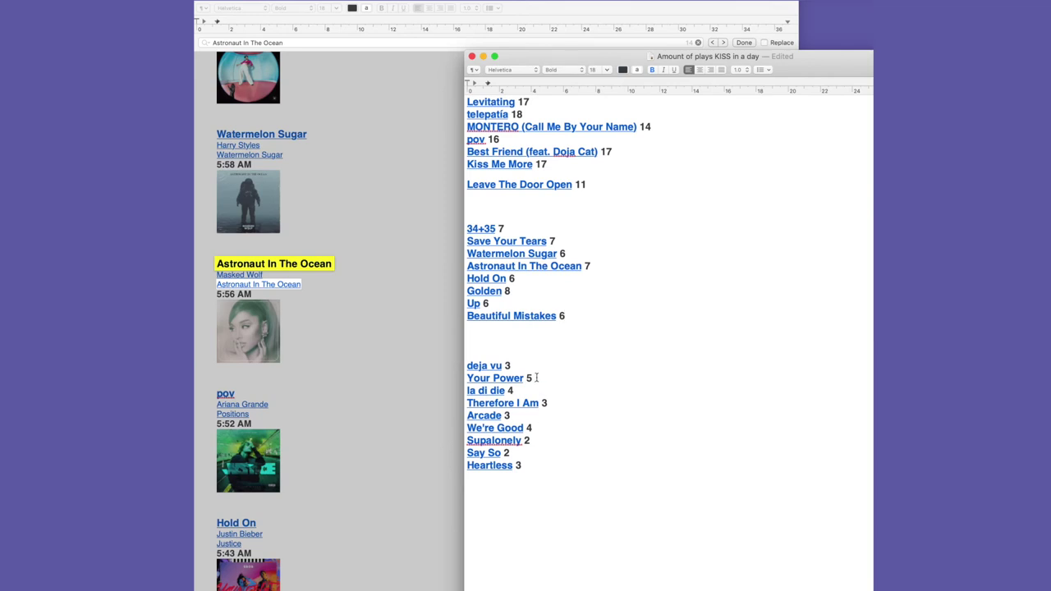
- Move the Your Power 5 line to below Beautiful Mistakes, and remove the blank line above Leave The Door Open
{"action": "left_click_drag", "start_coordinate": [538, 377], "coordinate": [464, 378]}
{"action": "key", "text": "cmd+c"}
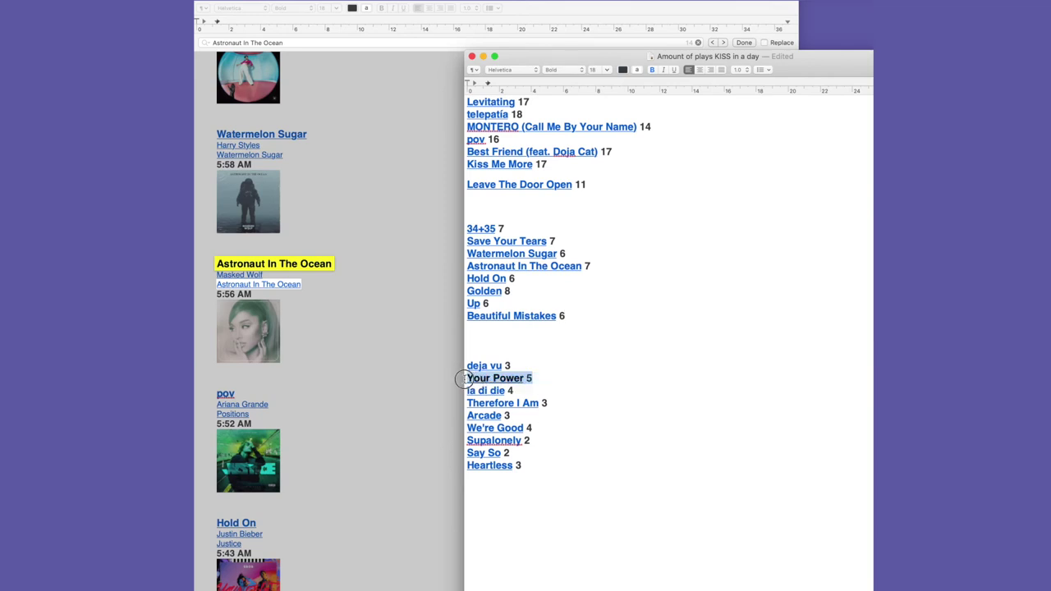
{"action": "key", "text": "BackSpace"}
{"action": "left_click", "coordinate": [482, 326]}
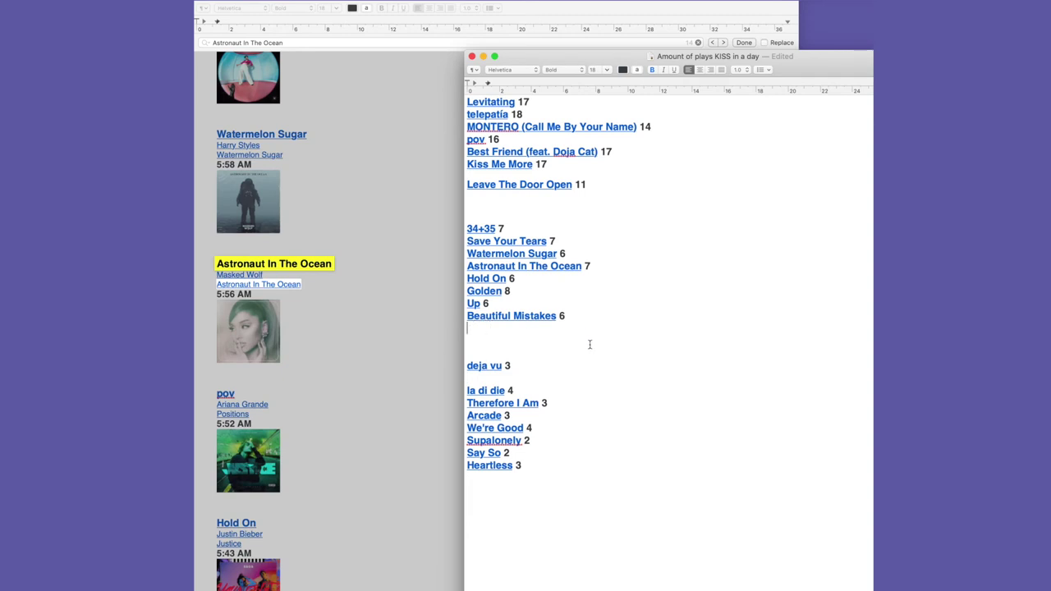
{"action": "key", "text": "cmd+v"}
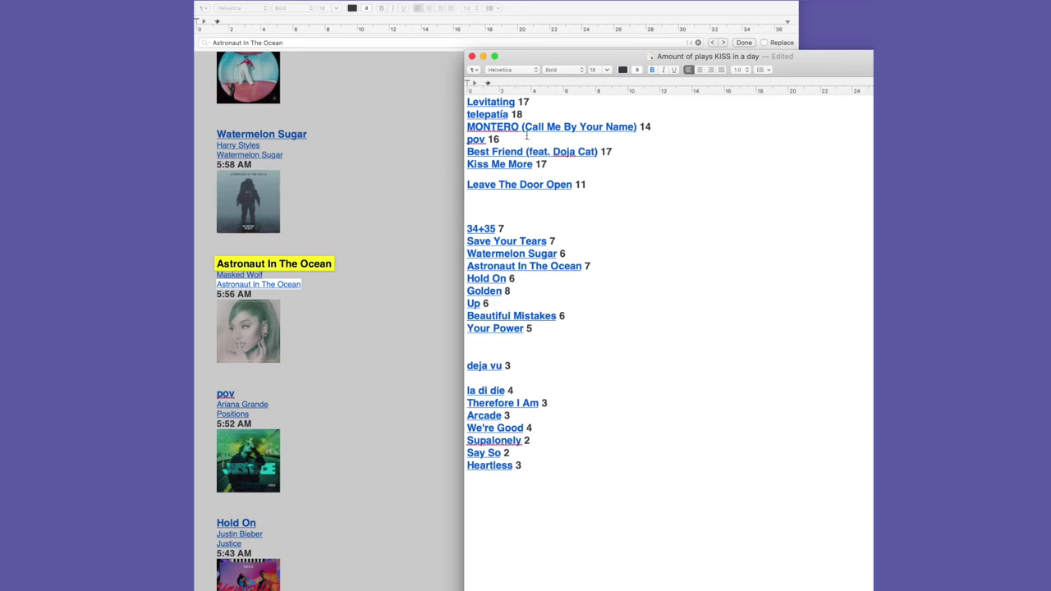
{"action": "left_click", "coordinate": [569, 174]}
{"action": "key", "text": "BackSpace"}
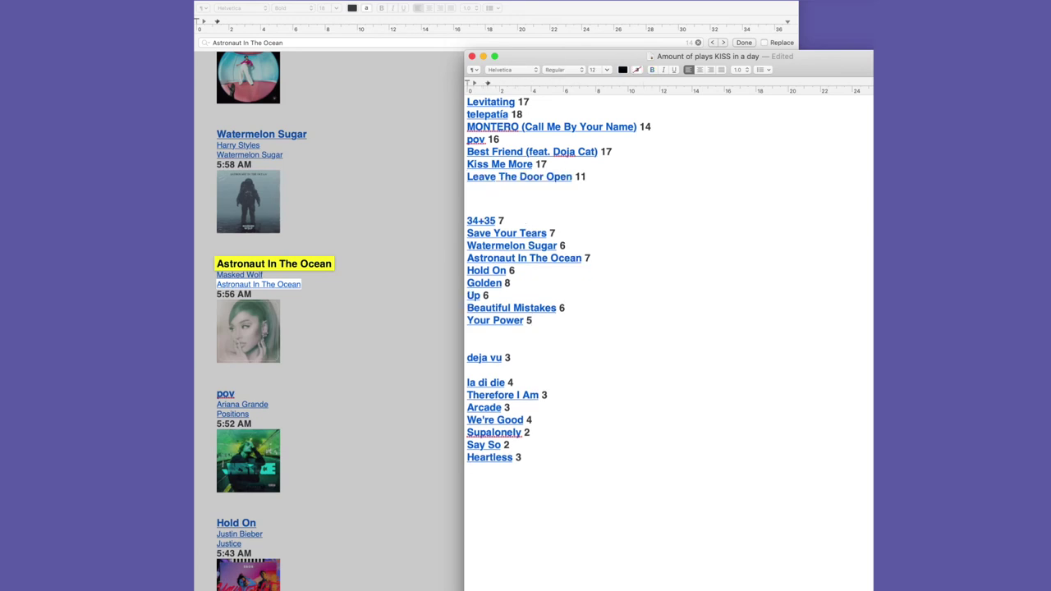